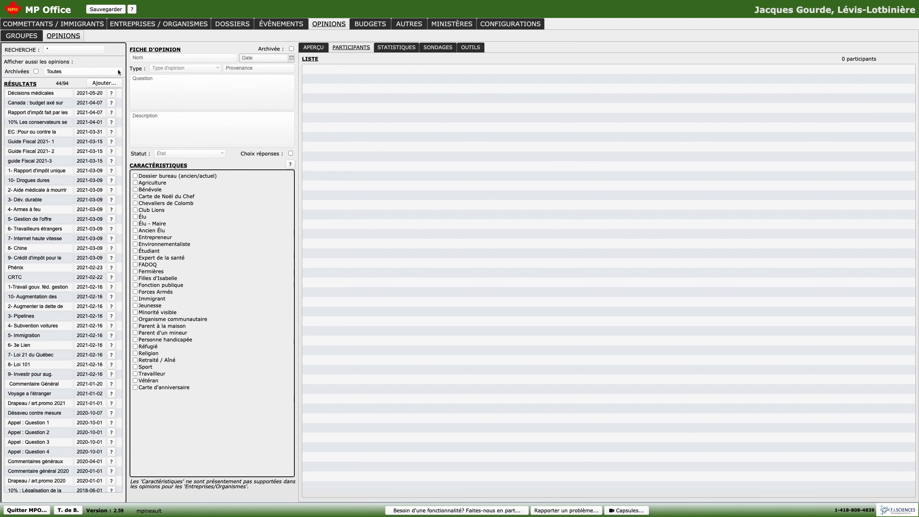
- Add a new opinion named "3e lien" dated 2021-06-10
left_click(103, 83)
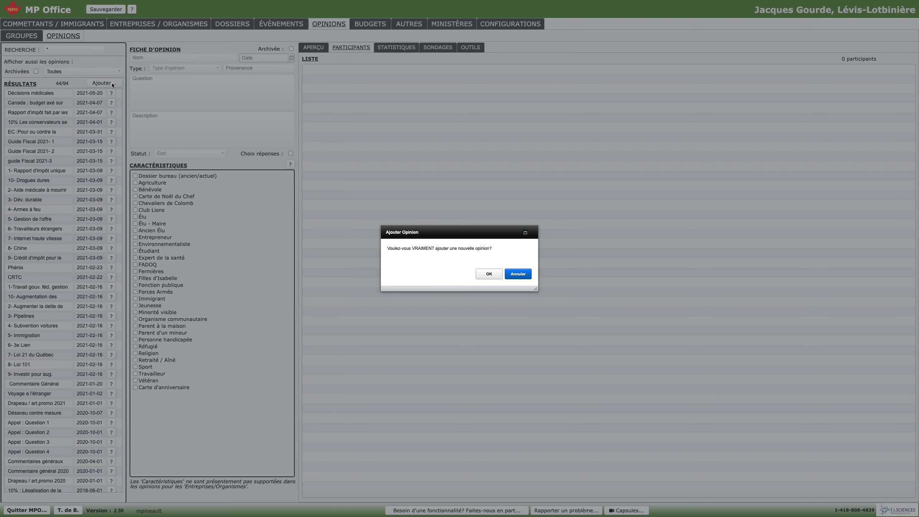
left_click(488, 274)
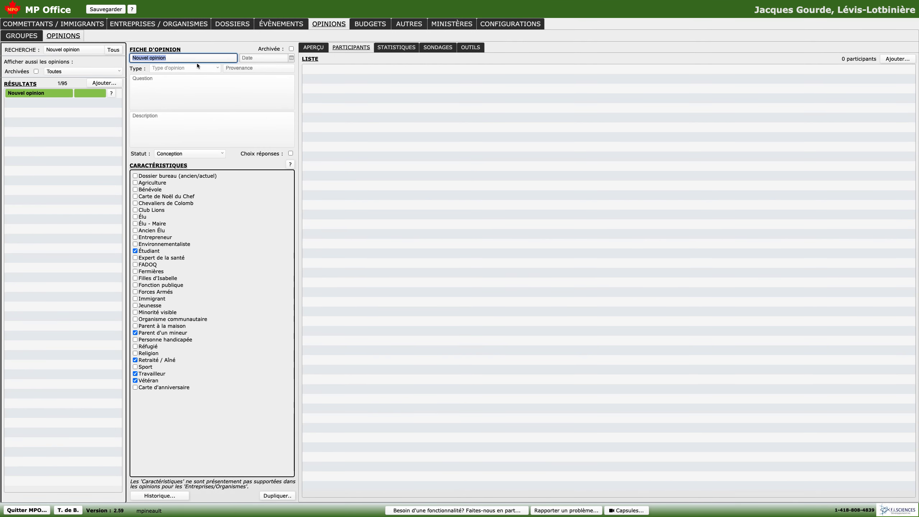
type("3e lien")
left_click(258, 58)
left_click(293, 58)
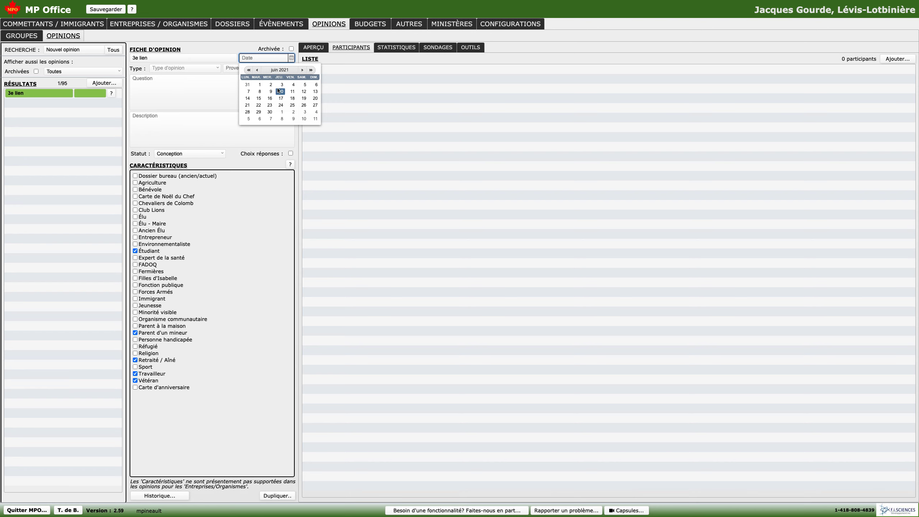
left_click(282, 92)
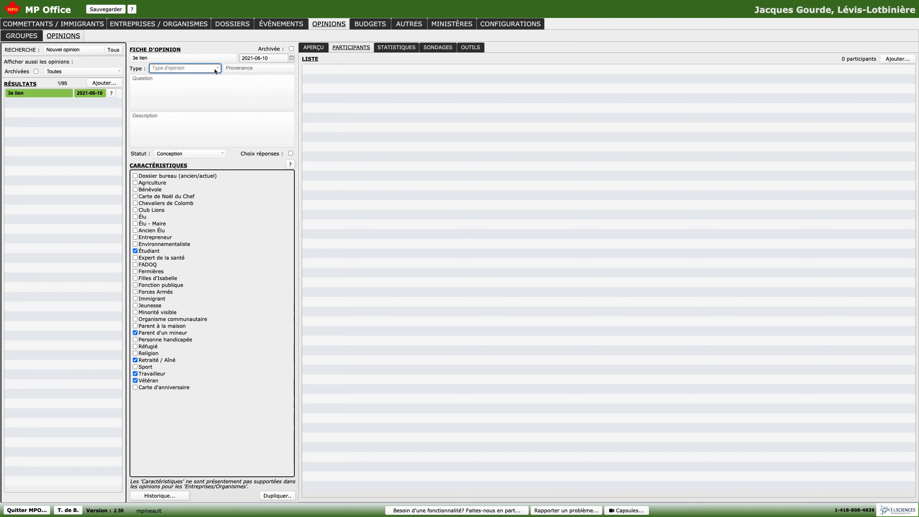
- Set the opinion's type to Téléphonique automatisé and its Provenance to RobotCall
left_click(180, 70)
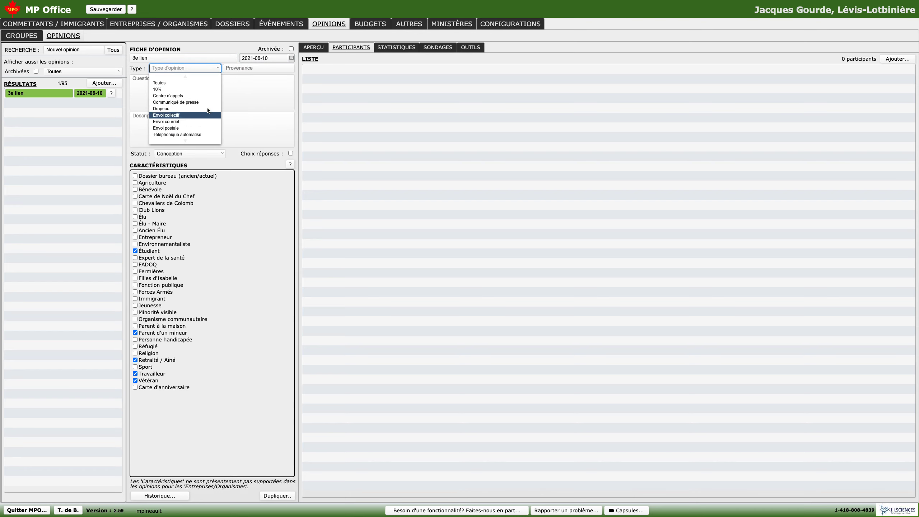
left_click(193, 135)
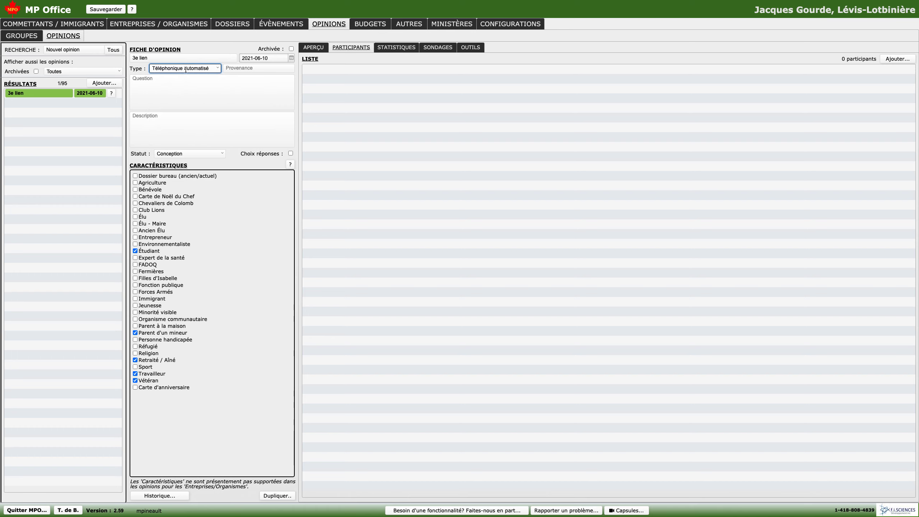
left_click(267, 68)
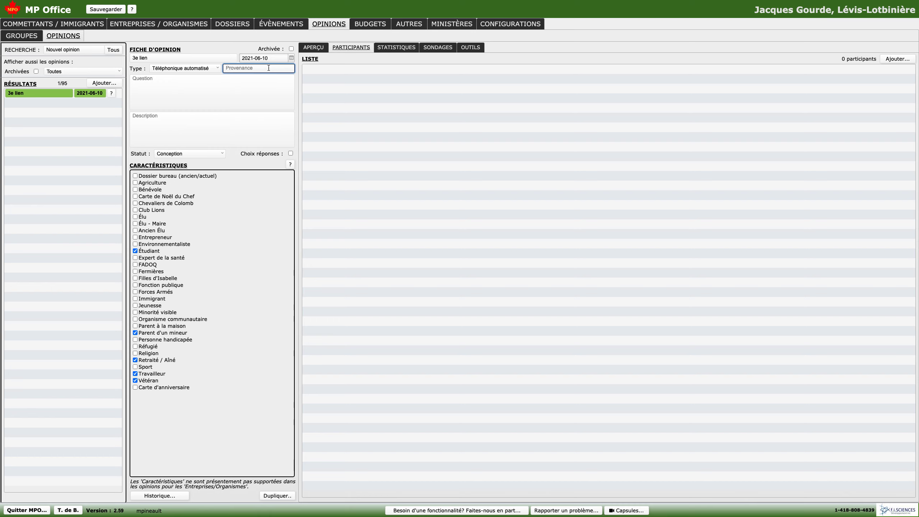
type("RobotCall")
- Enter the question "Êtes-vous d'accord avec le projet du 3e lien à Québec." and enable Choix réponses for the opinion
left_click(224, 89)
type("Êtes-vous d'accord avec le projet du 3e lien à Québec.")
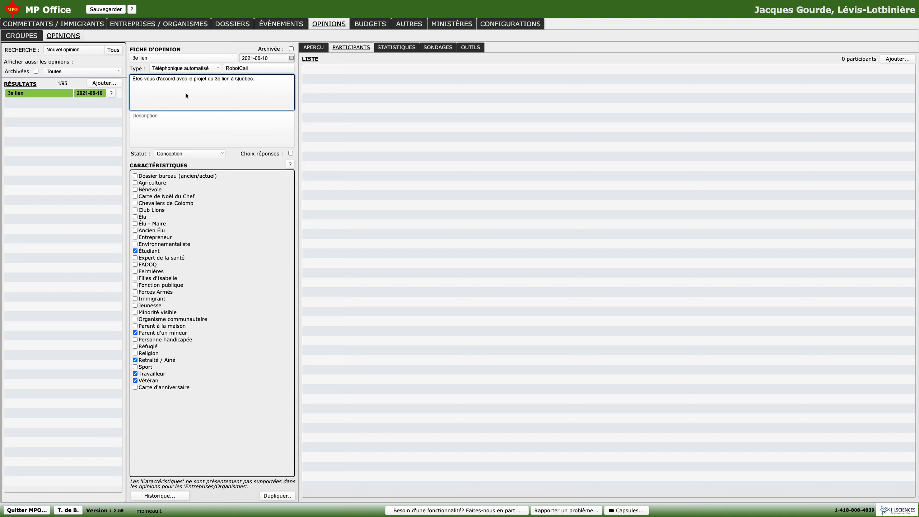
left_click(222, 136)
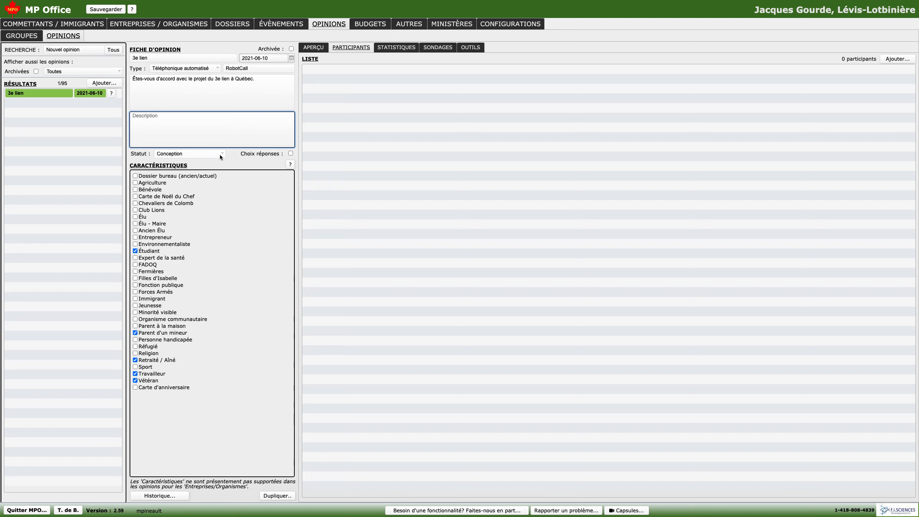
left_click(291, 154)
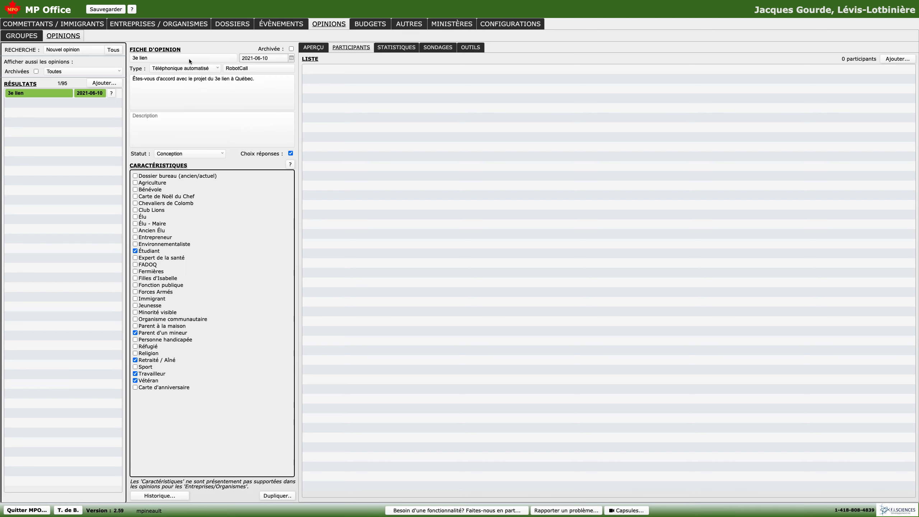
- Set the opinion's preview type to Texte after checking the PDF option
left_click(314, 47)
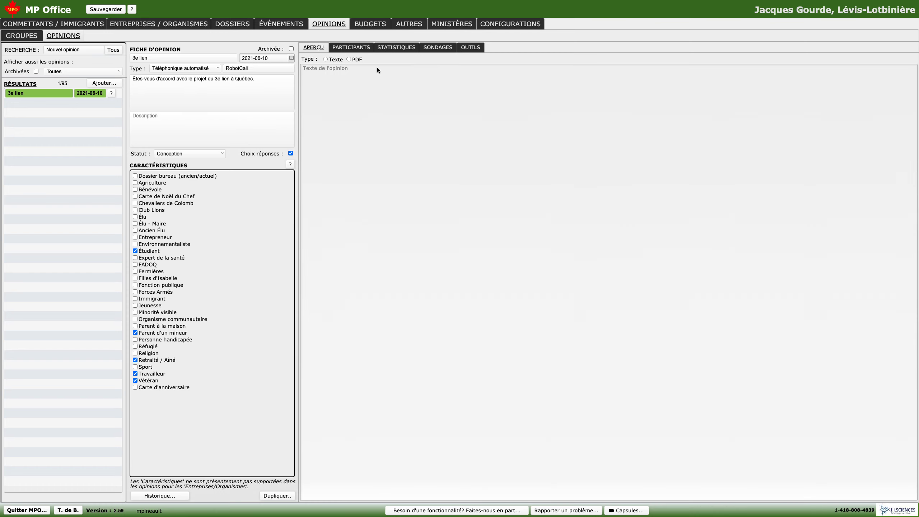
left_click(332, 61)
left_click(317, 69)
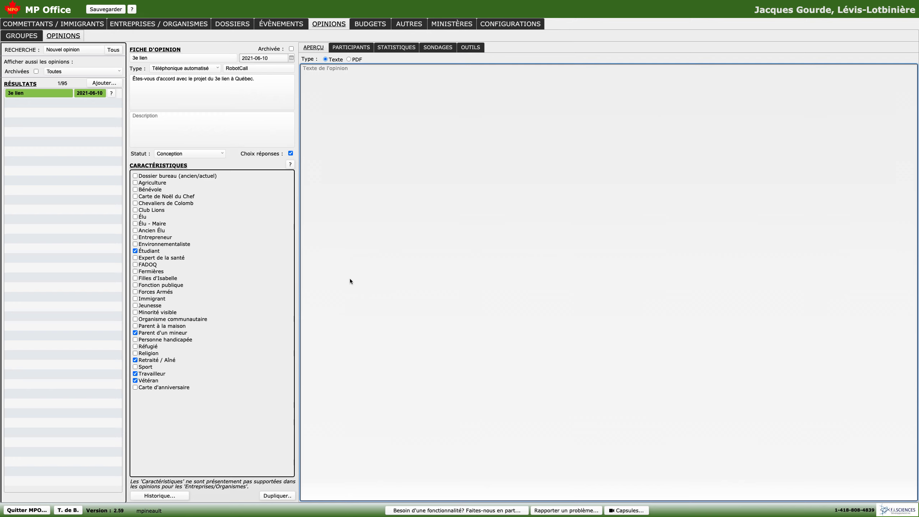
left_click(350, 60)
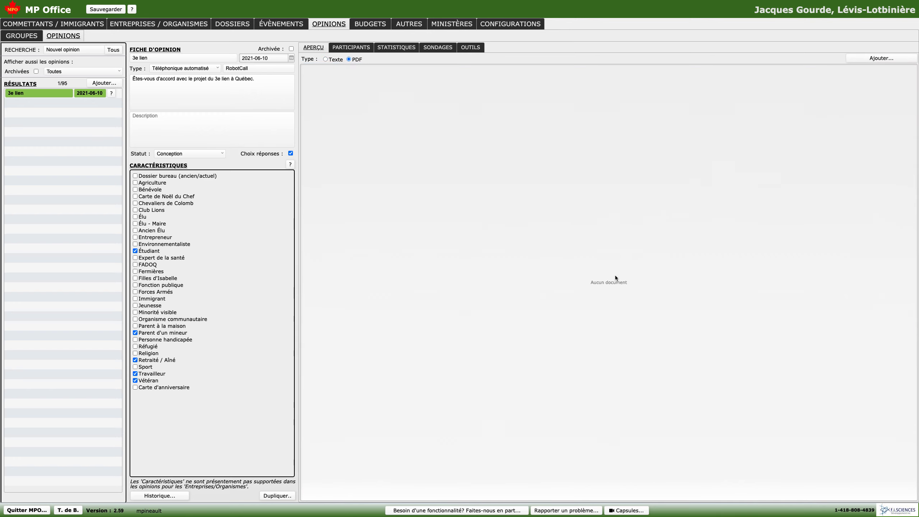
left_click(335, 61)
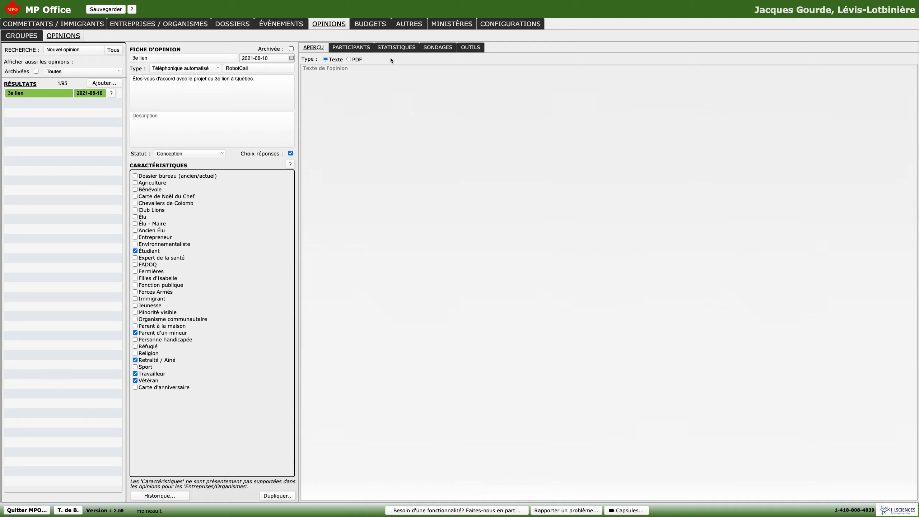
- Add the last constituent in the search results as a participant in the 3e lien opinion
left_click(348, 51)
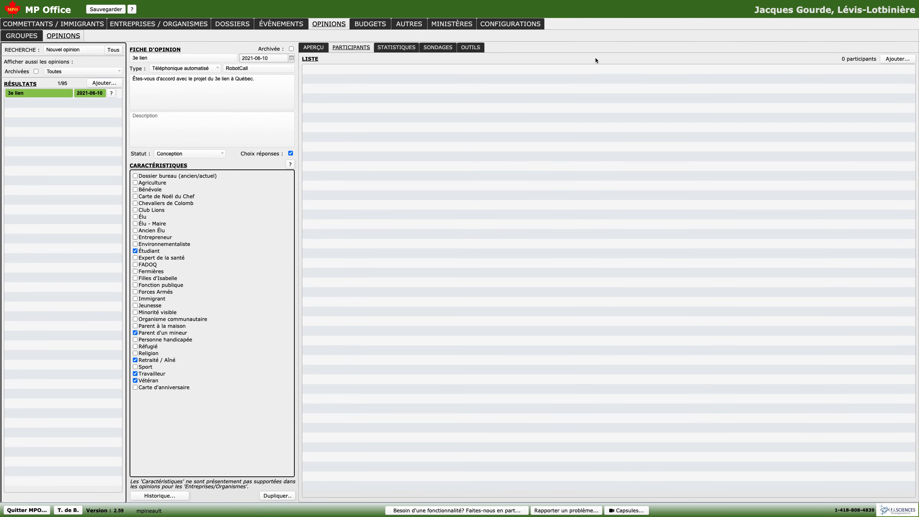
left_click(894, 59)
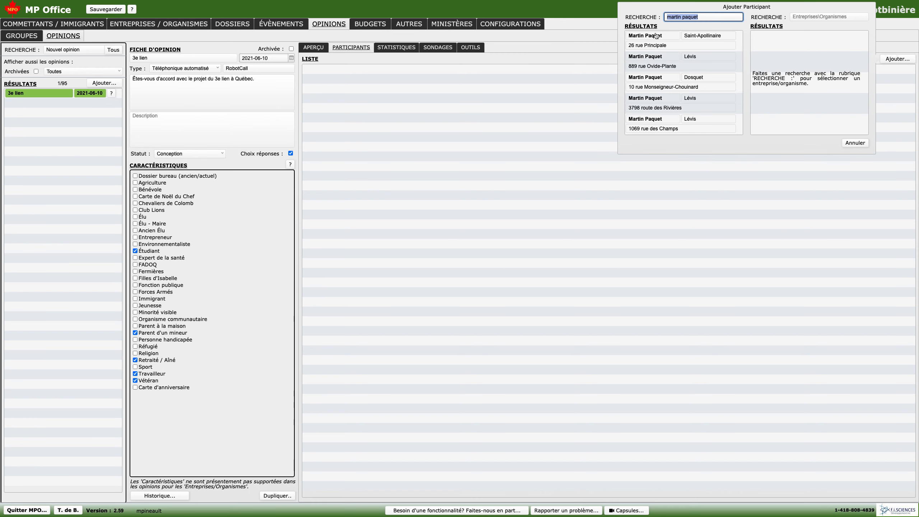
scroll(689, 76, "down", 2)
scroll(691, 78, "up", 2)
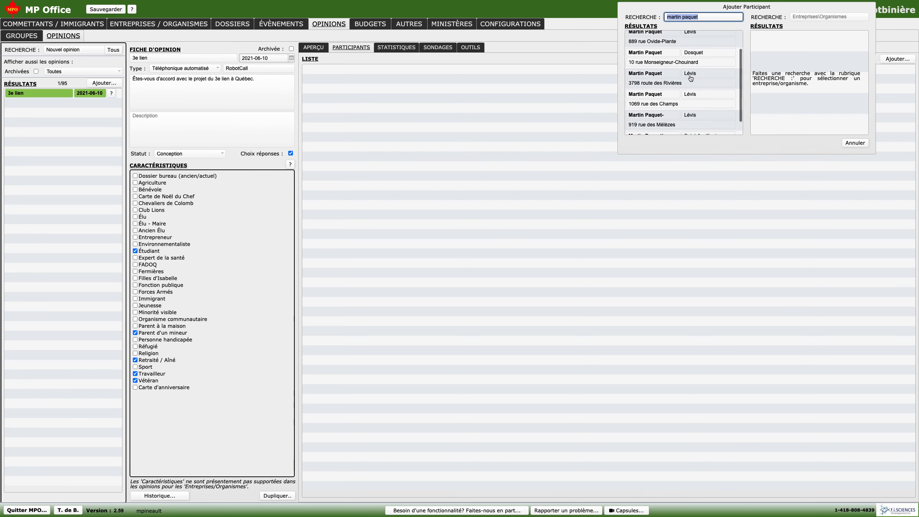
scroll(688, 57, "down", 2)
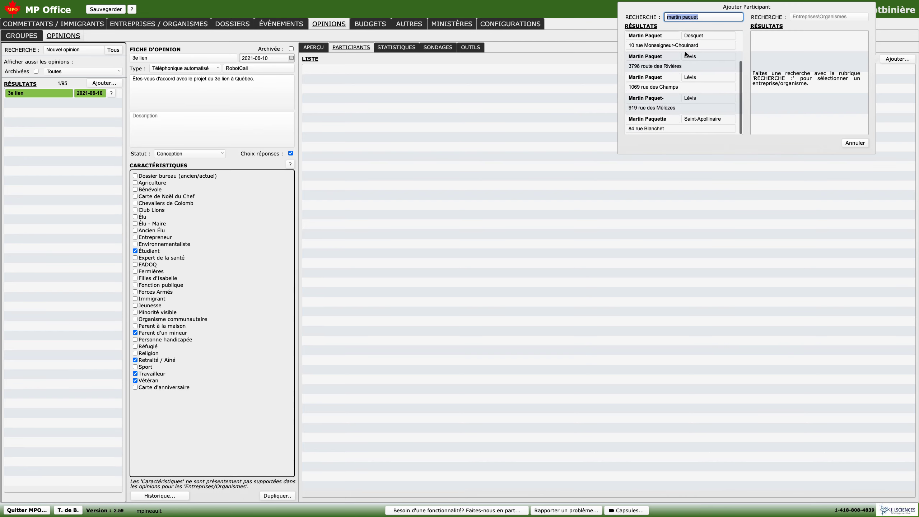
left_click(667, 122)
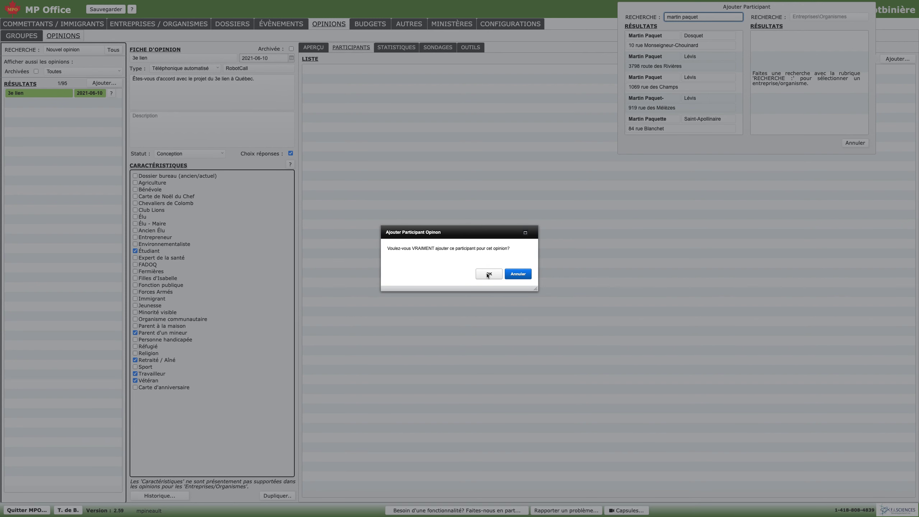
left_click(487, 274)
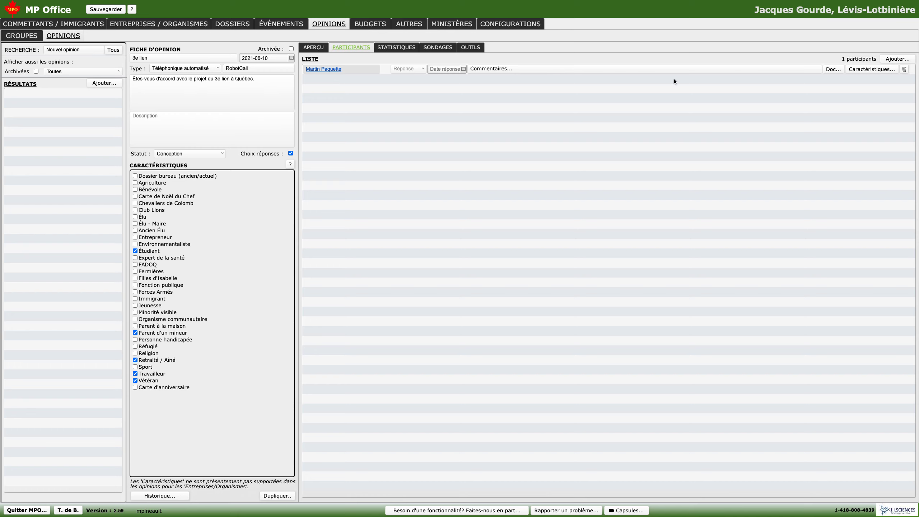
- Set the participant's response to Oui with the response date 2021-06-10
left_click(424, 69)
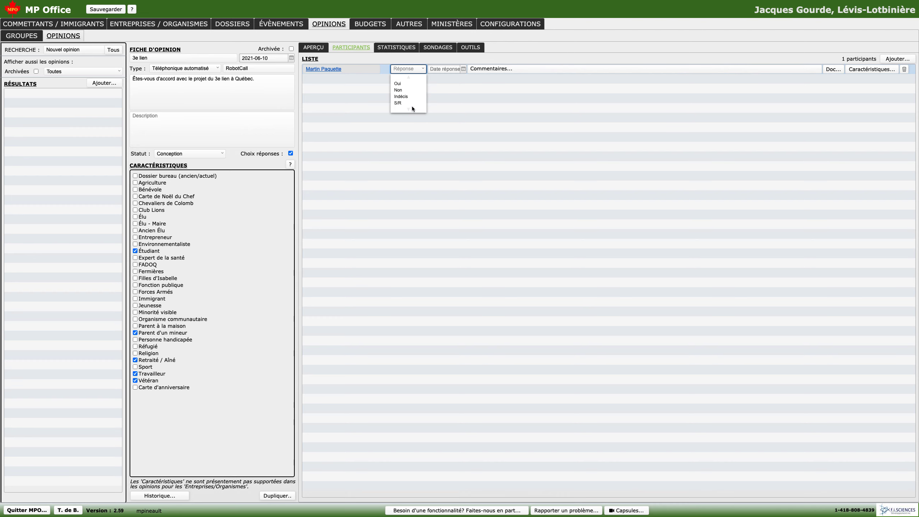
left_click(416, 84)
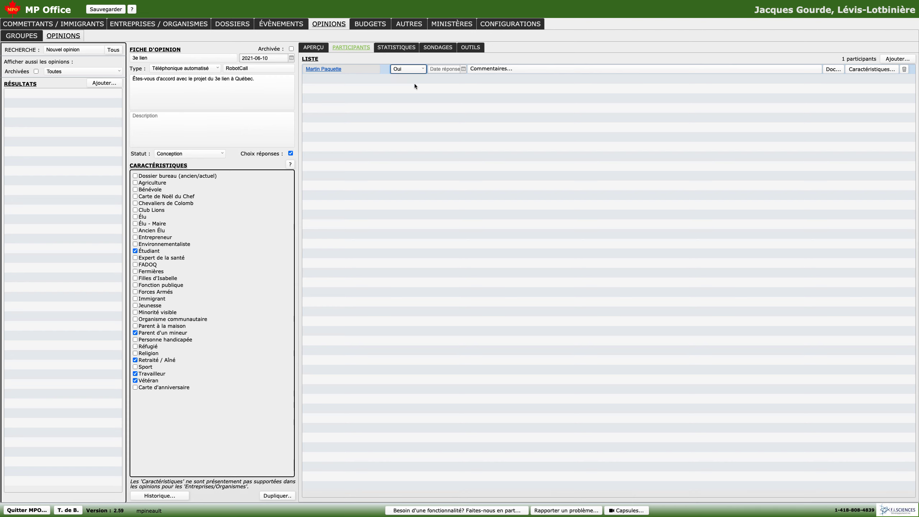
left_click(463, 69)
left_click(469, 103)
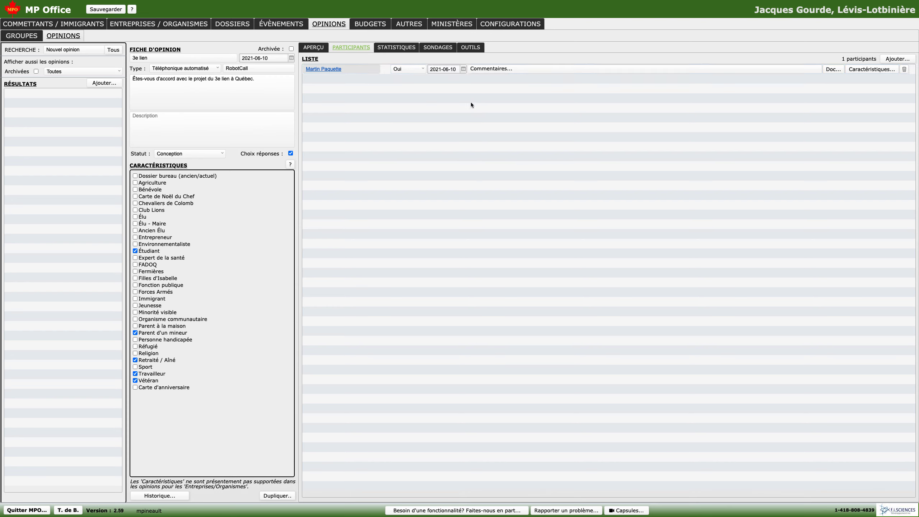
- Enter the comment "Blabla" for the participant and check the participant's attached document view
left_click(507, 71)
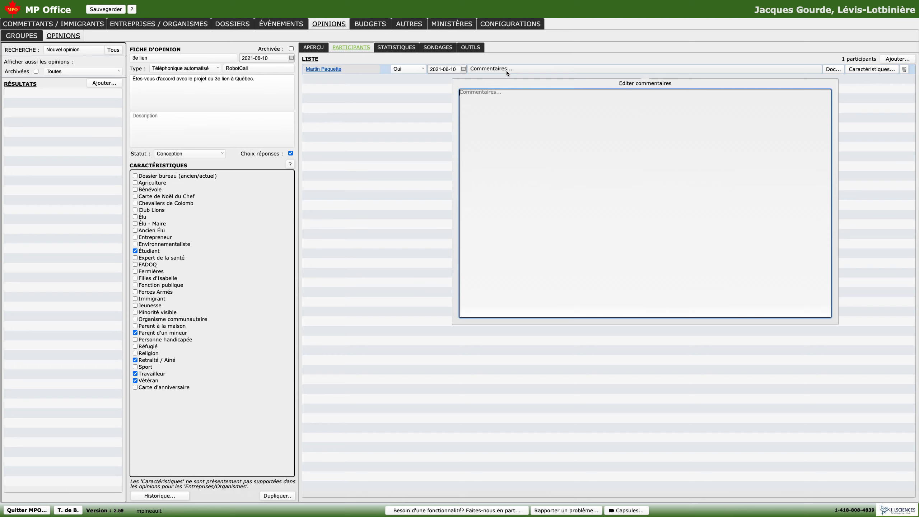
type("Blabla")
left_click(684, 59)
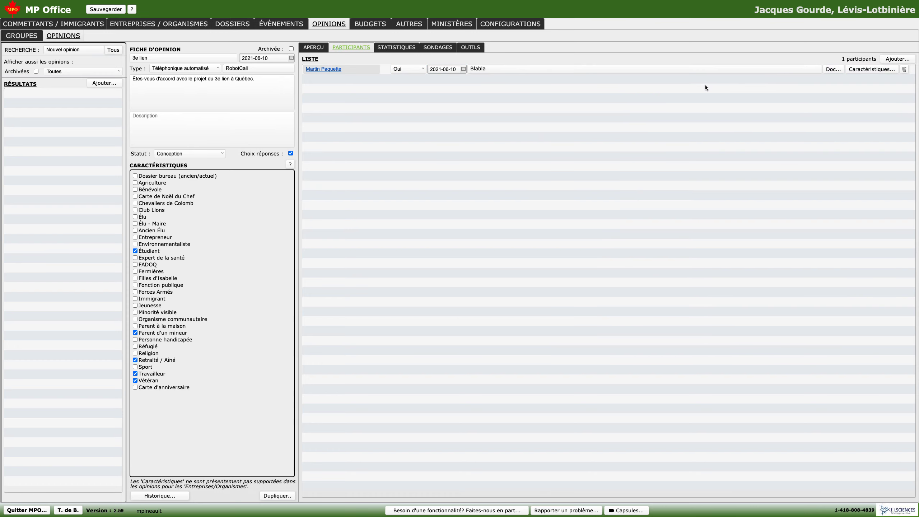
left_click(833, 69)
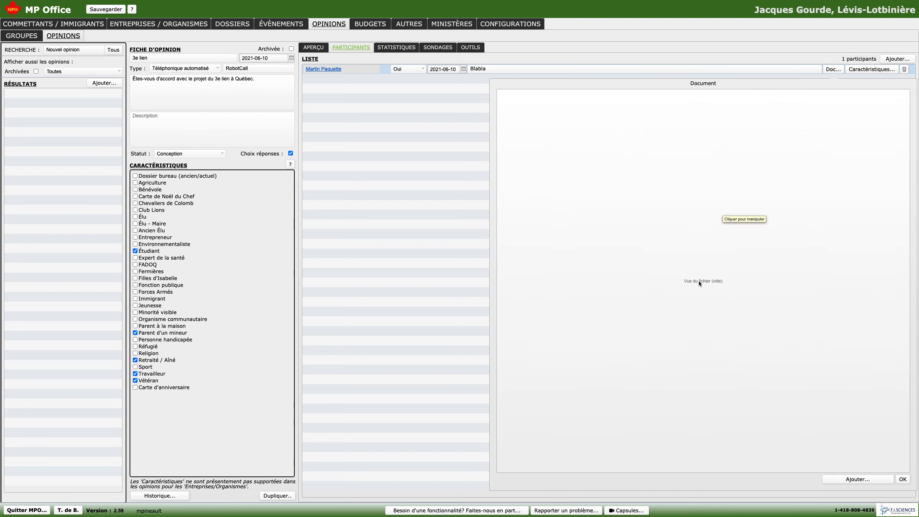
left_click(837, 67)
- Mark the participant as Travailleur and Parent d'un mineur in the opinion's characteristics, and update the constituent record with them
left_click(867, 72)
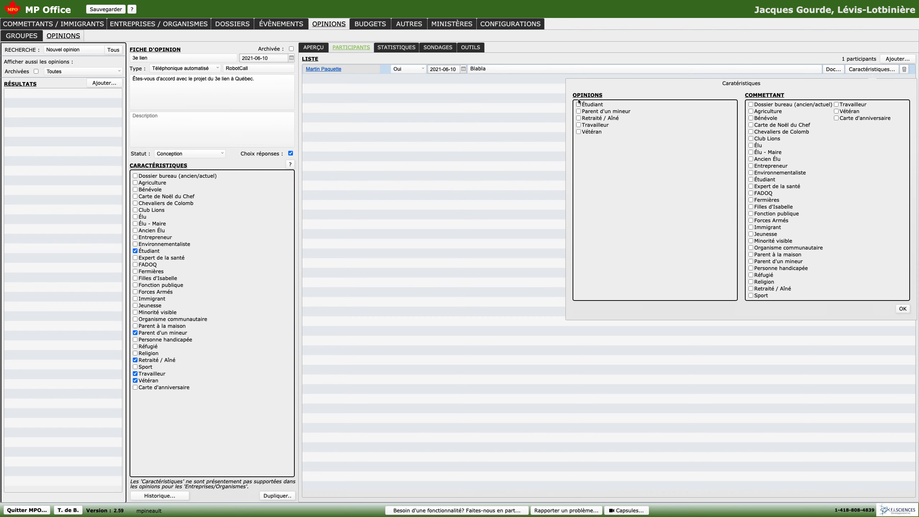
left_click(579, 125)
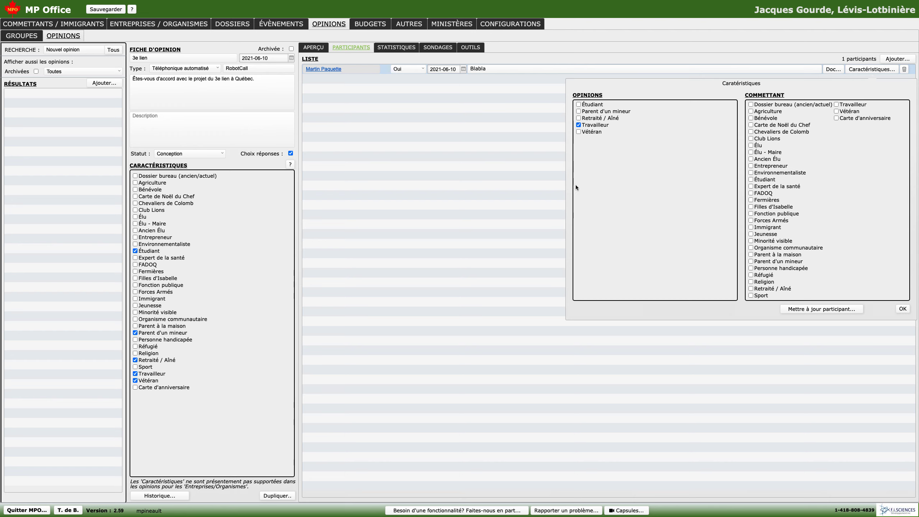
left_click(836, 105)
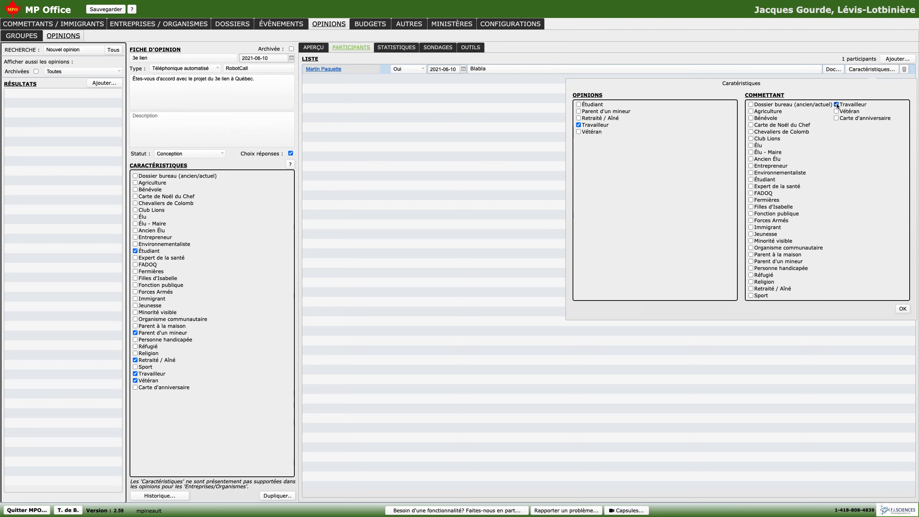
left_click(836, 105)
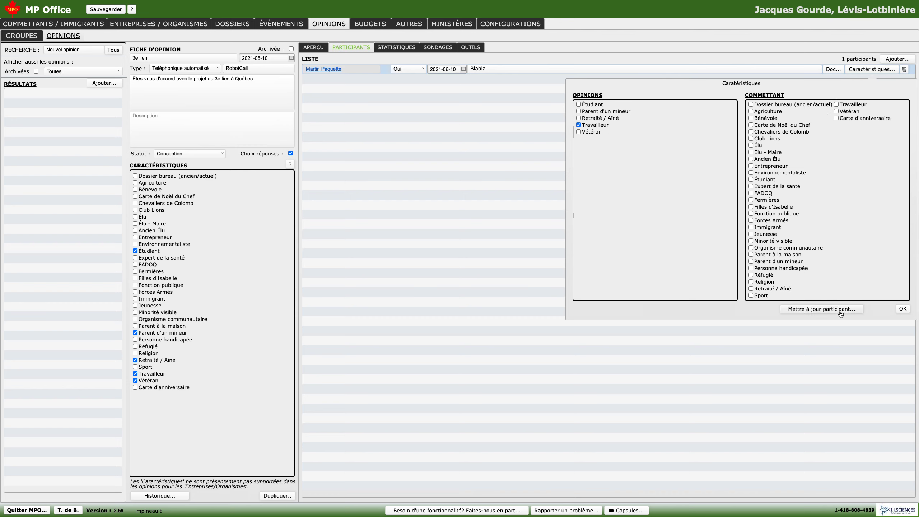
left_click(579, 111)
left_click(825, 311)
left_click(489, 277)
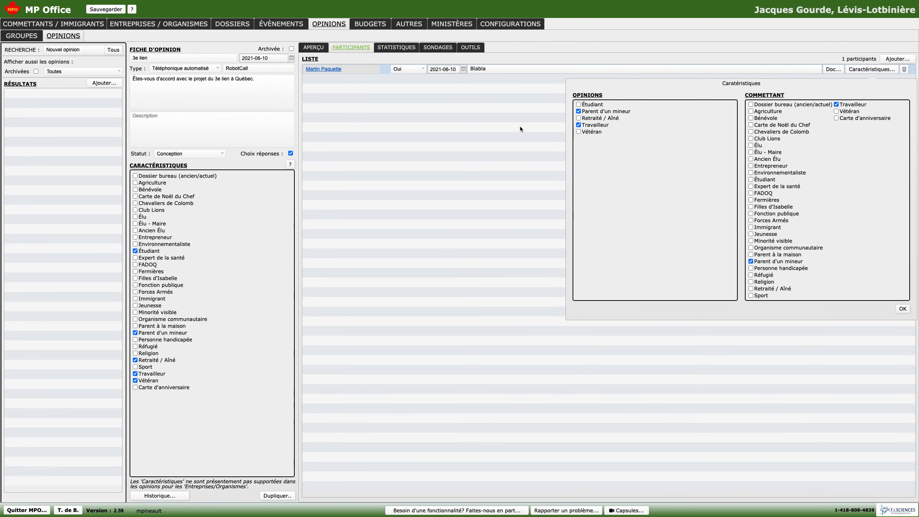
- Clear Parent d'un mineur and Travailleur from the constituent's own characteristics, keeping those of the opinion
left_click(751, 105)
left_click(752, 105)
left_click(751, 261)
left_click(837, 104)
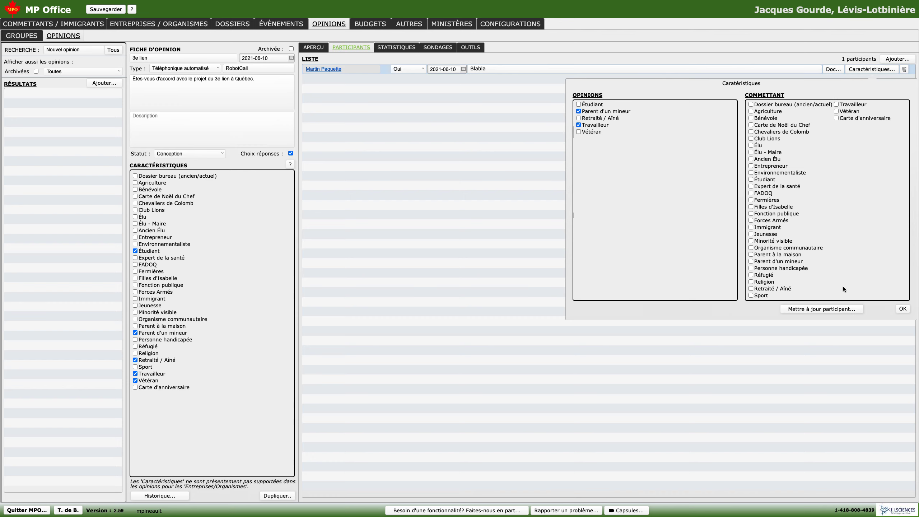
left_click(903, 310)
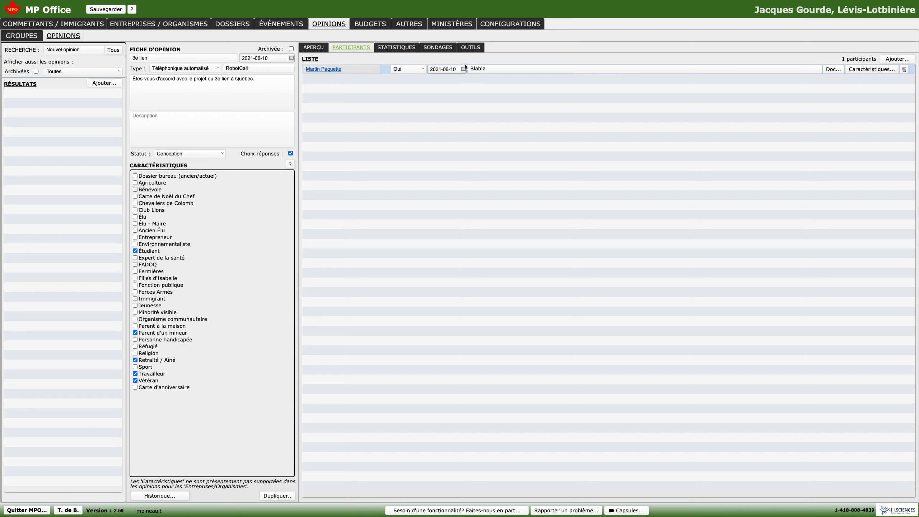
- Review the response statistics chart for the 3e lien opinion and return to the participant list
left_click(400, 49)
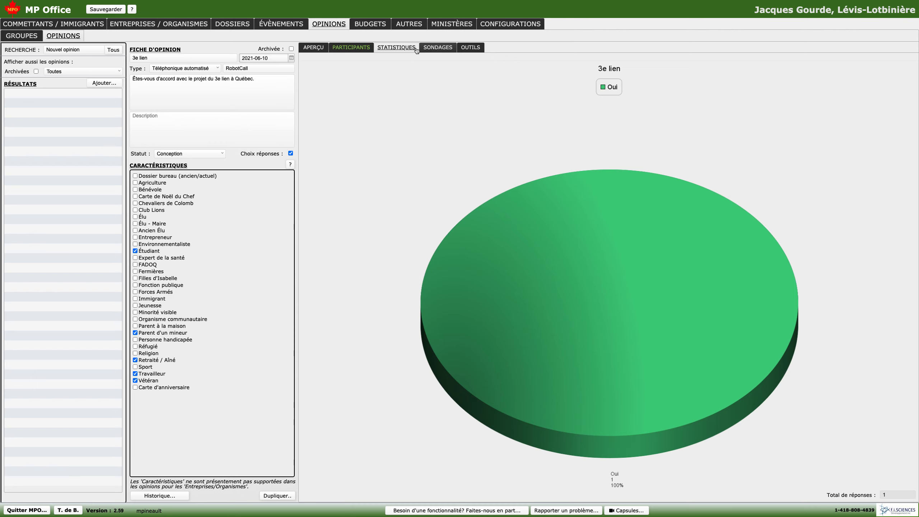
left_click(351, 49)
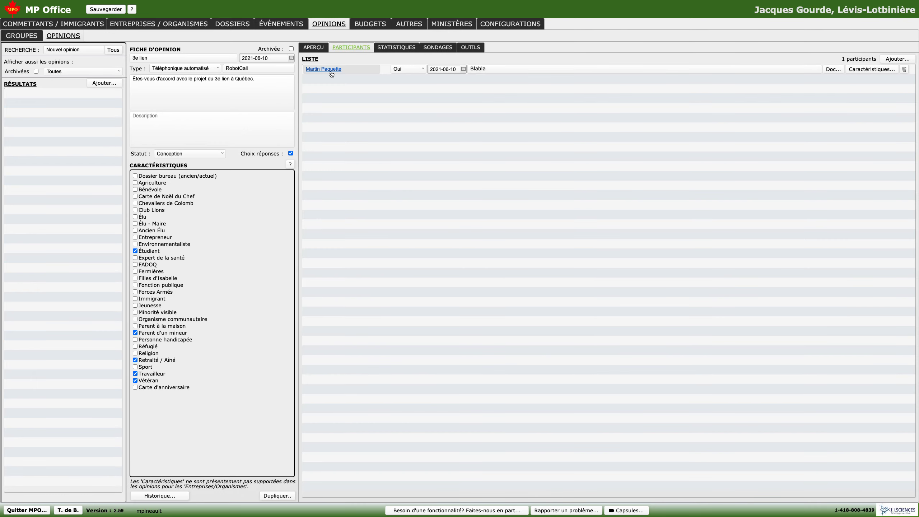
- Set up a telephone survey import for the 3e lien opinion with provenance StratComTendances and date 2021-06-10
left_click(396, 48)
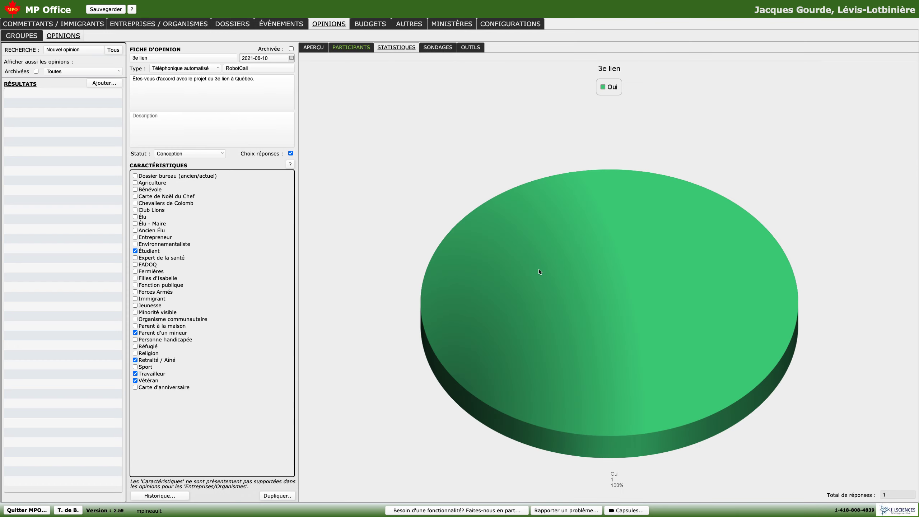
left_click(443, 50)
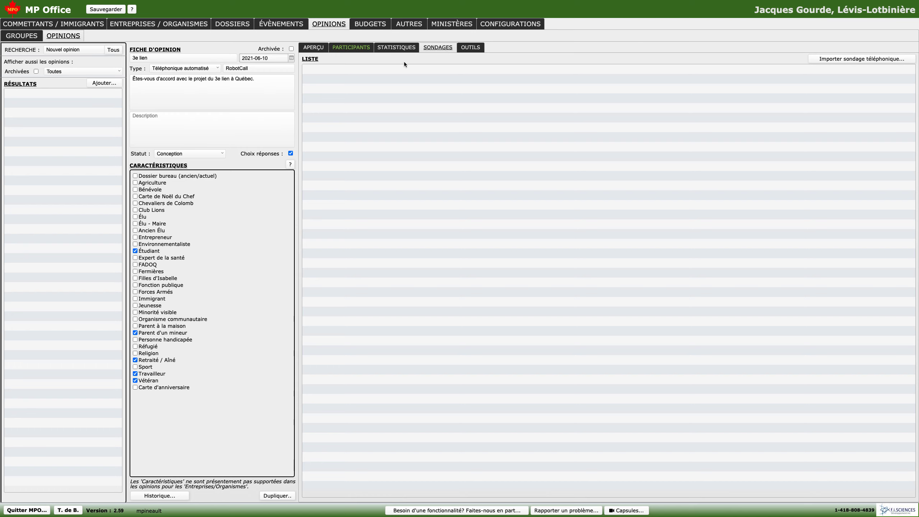
left_click(864, 60)
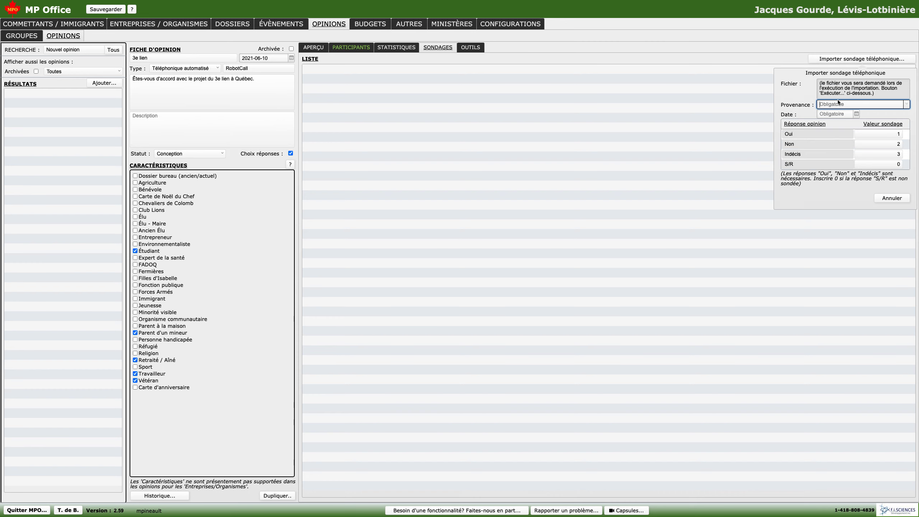
left_click(905, 104)
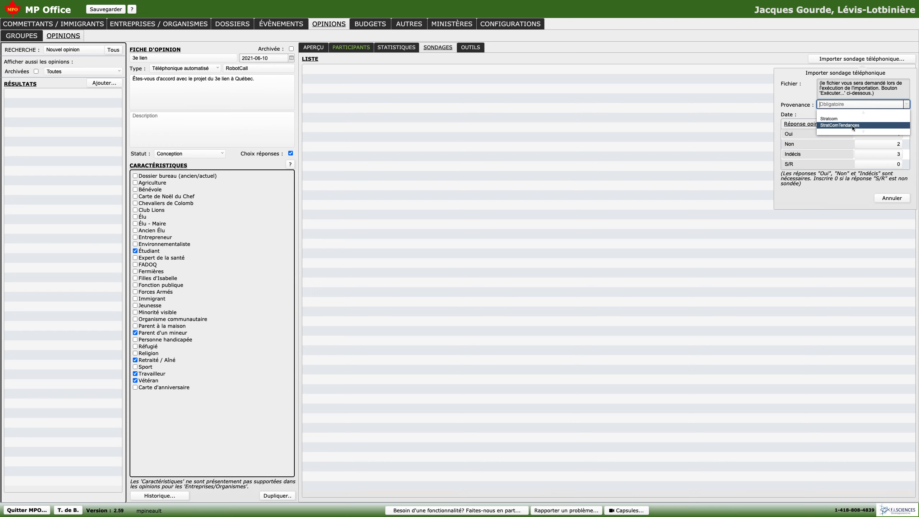
left_click(849, 105)
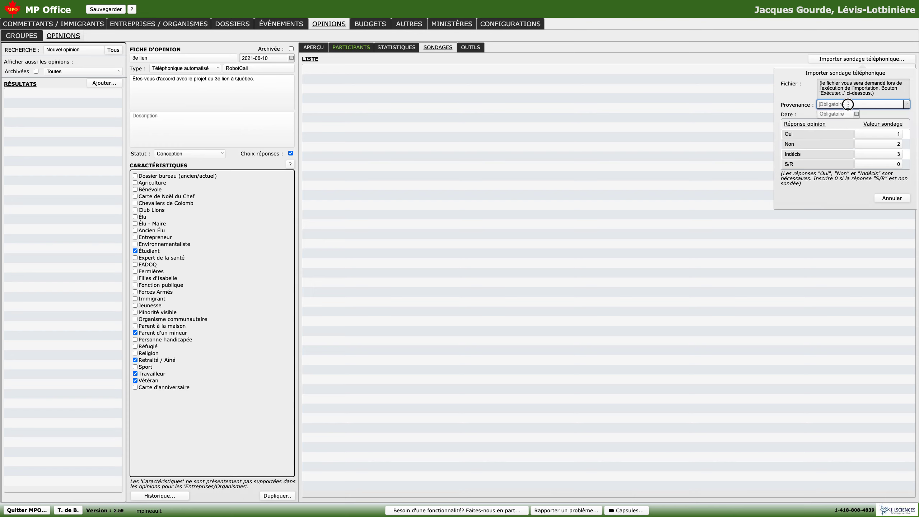
left_click(907, 105)
left_click(850, 126)
left_click(857, 114)
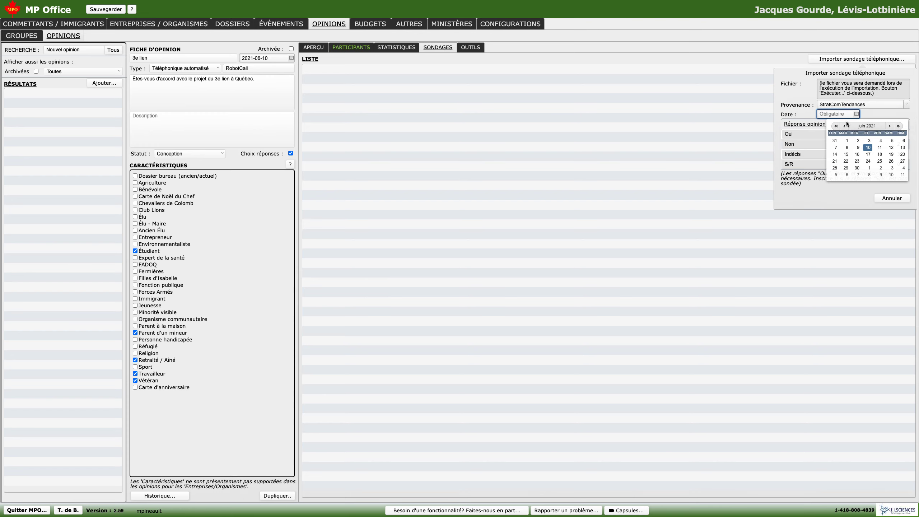
left_click(868, 148)
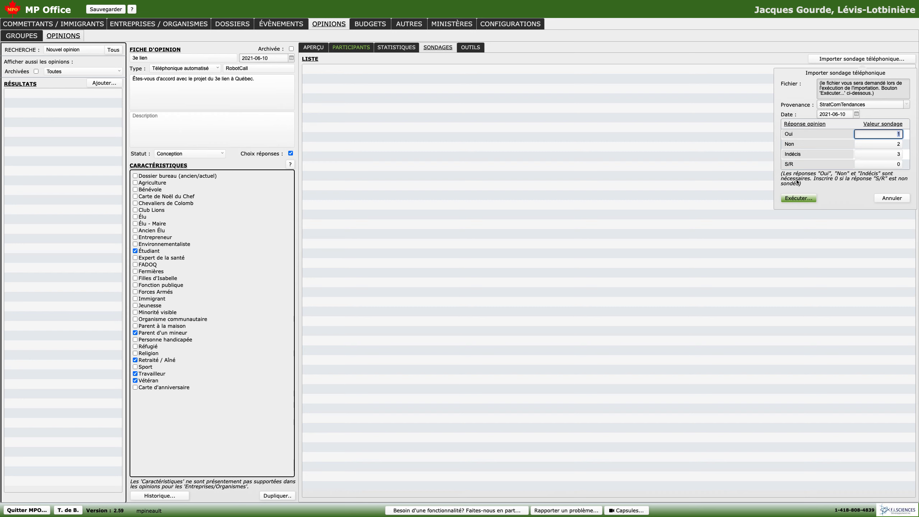
- Execute the survey import and load 3e liens.csv from Téléchargements as its source file
left_click(799, 198)
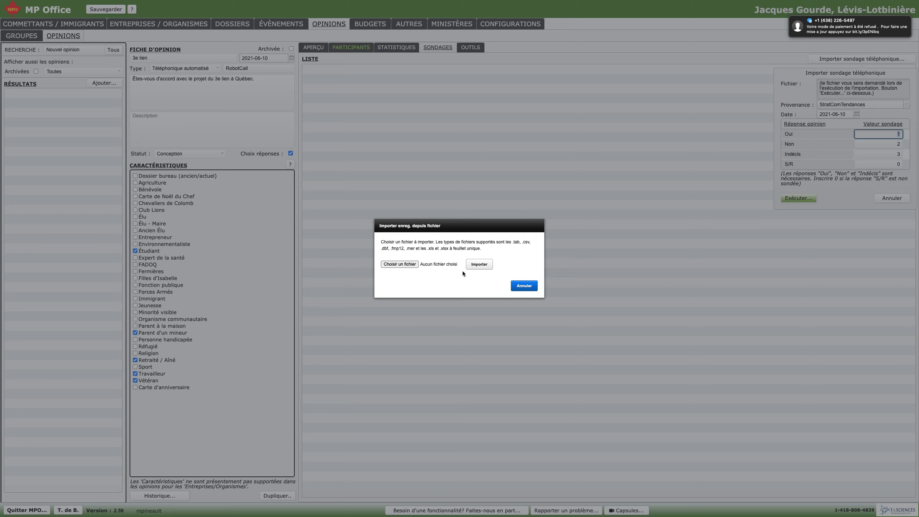
left_click(412, 265)
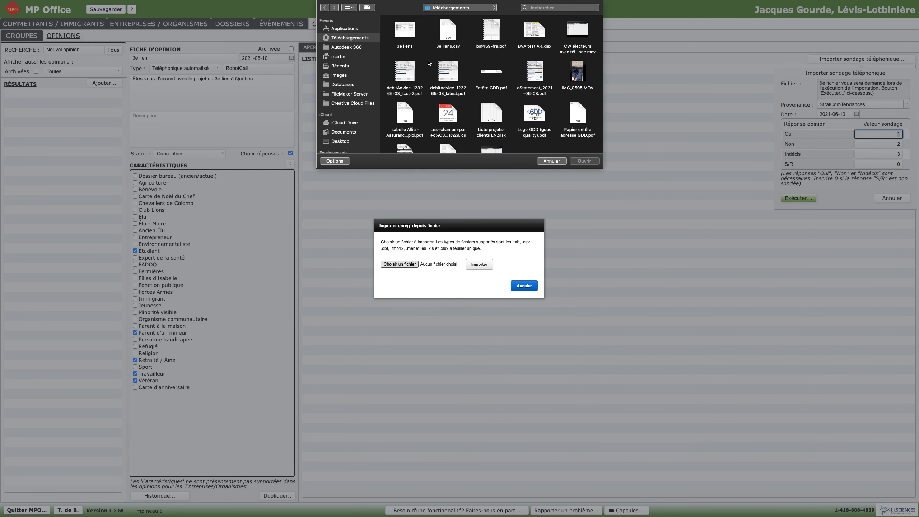
left_click(449, 33)
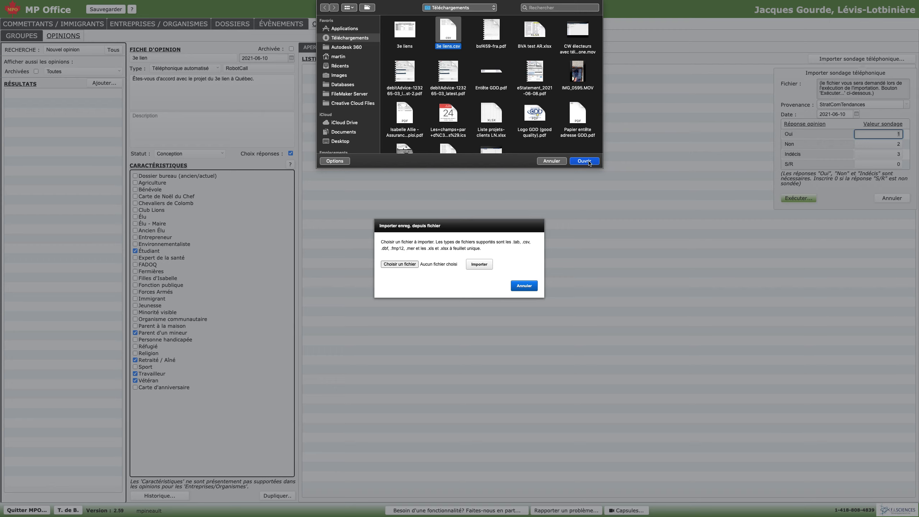
left_click(585, 161)
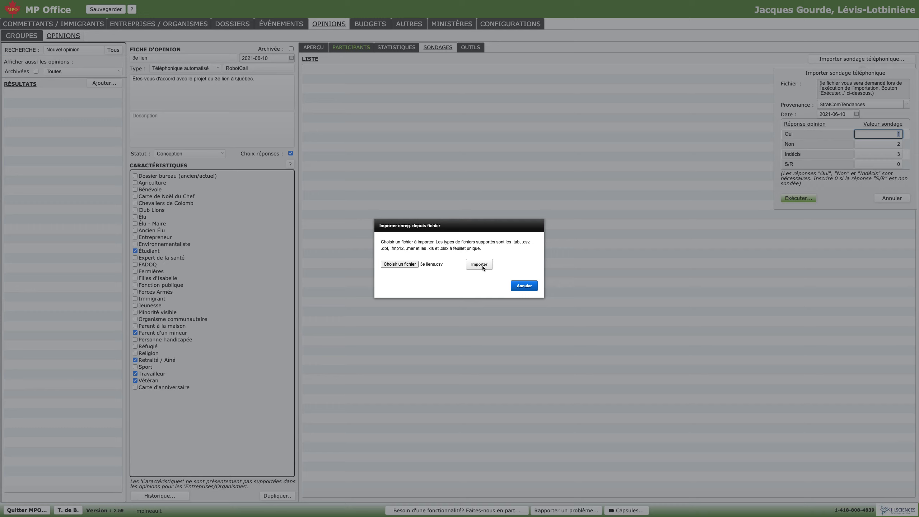
left_click(480, 264)
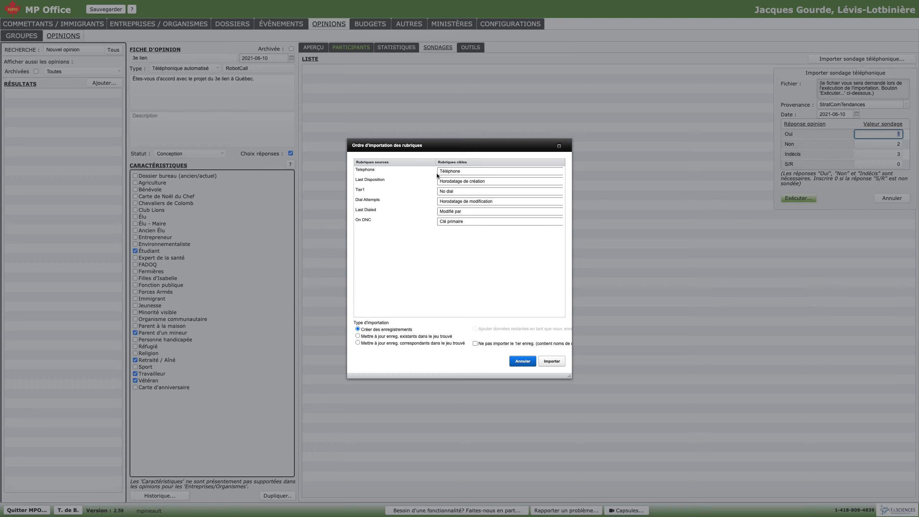
- Clear the target fields for Last Disposition, Dial Attempts, Last Dialed and On DNC, leaving only Telephone and Tier1 mapped
left_click(494, 182)
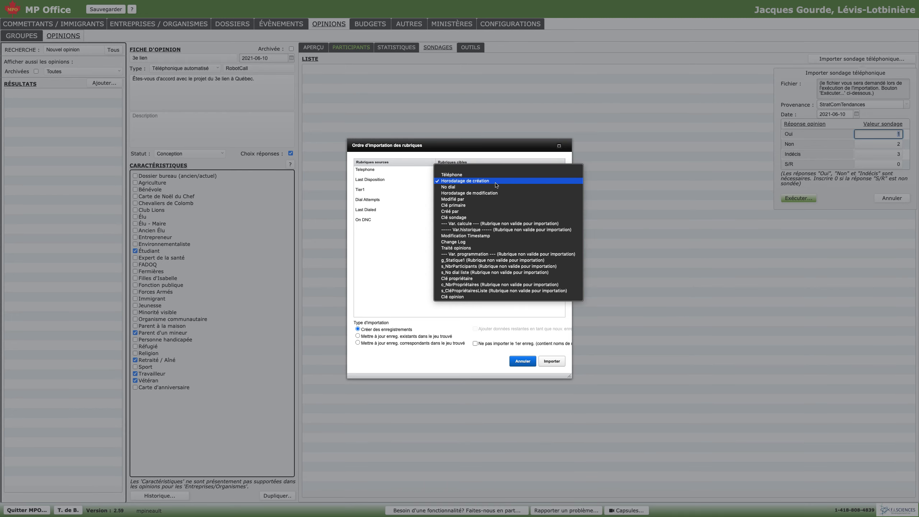
left_click(463, 170)
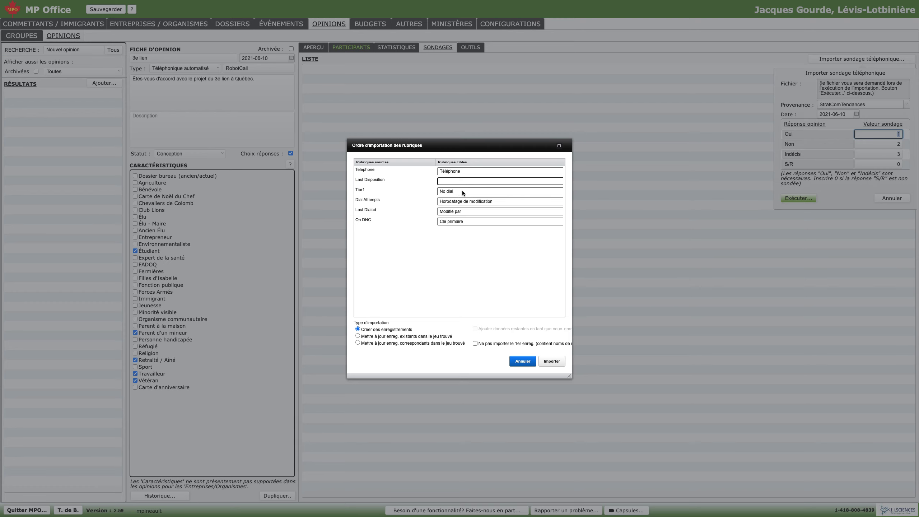
left_click(501, 202)
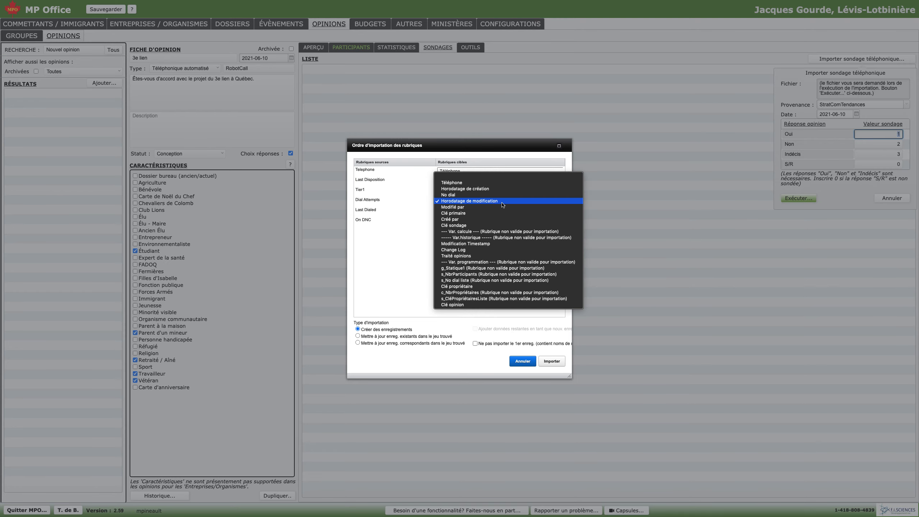
left_click(496, 176)
left_click(477, 213)
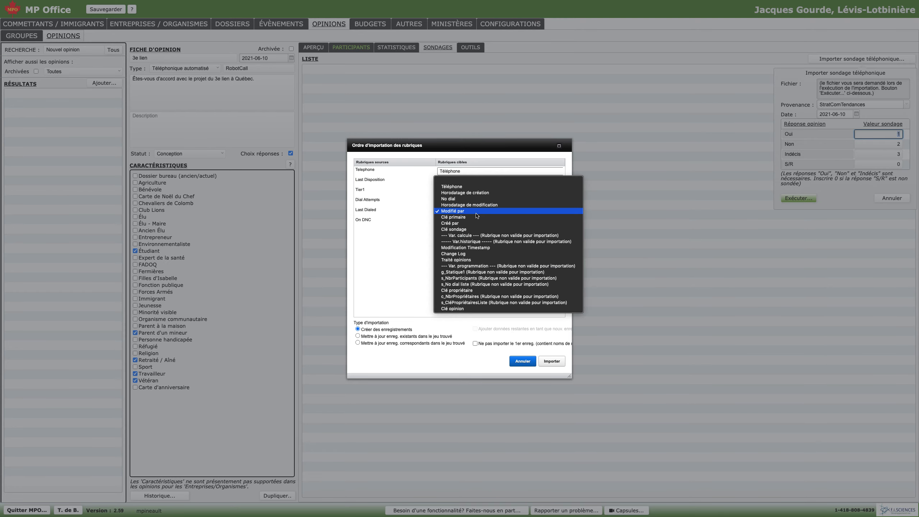
left_click(476, 181)
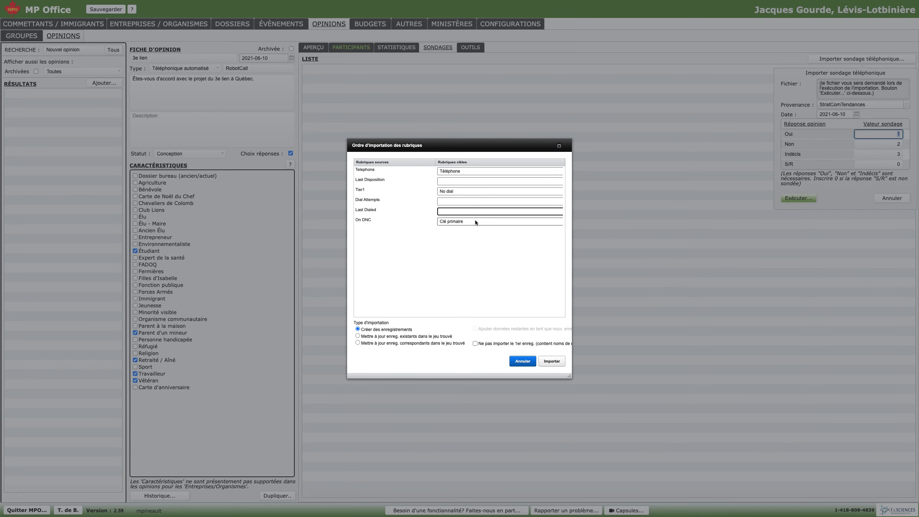
left_click(476, 222)
left_click(479, 184)
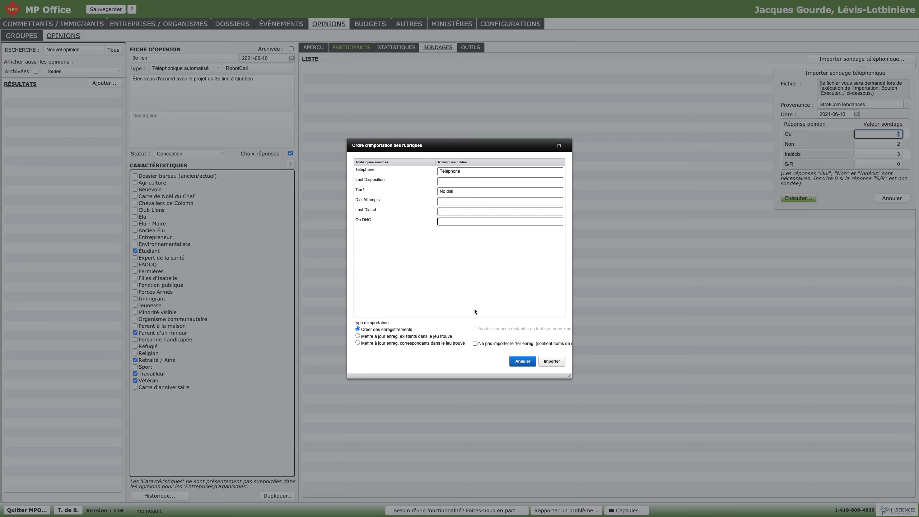
- Import the survey records without the first record of field names, deleting the response whose value matches no answer
left_click(476, 343)
left_click(552, 361)
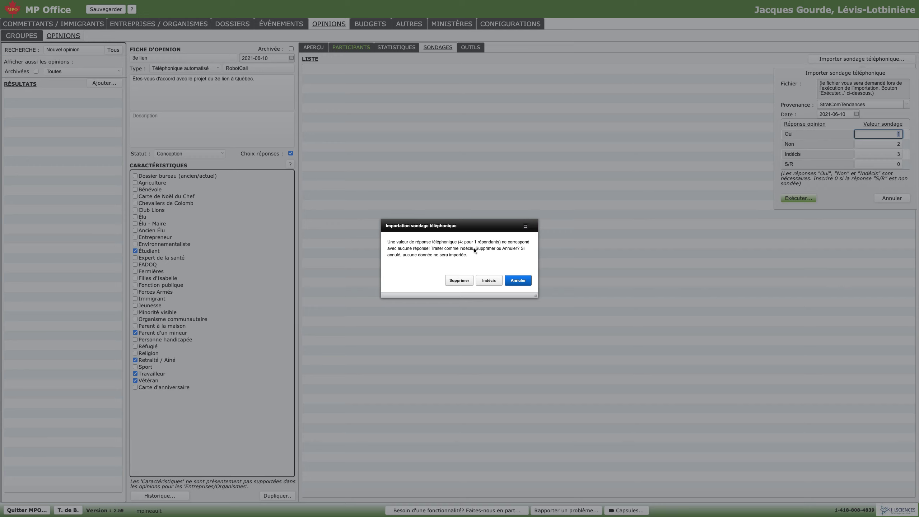
left_click(459, 281)
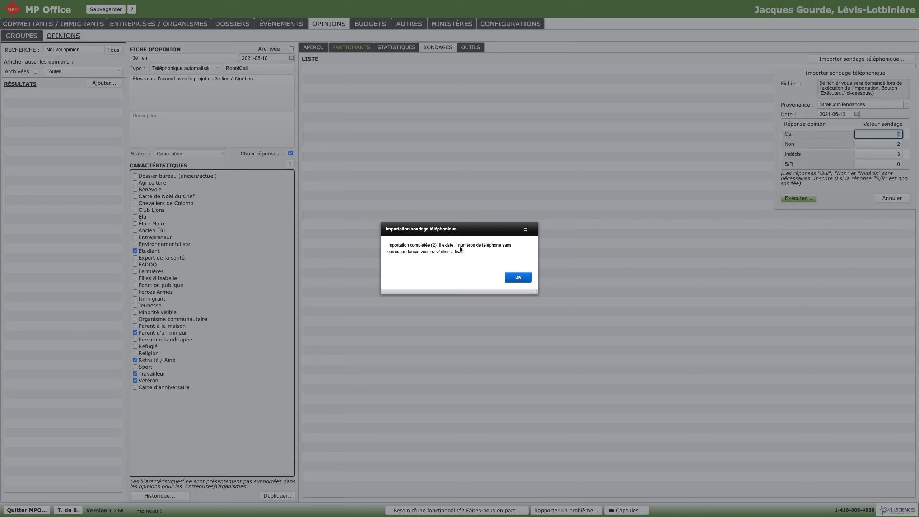
left_click(518, 277)
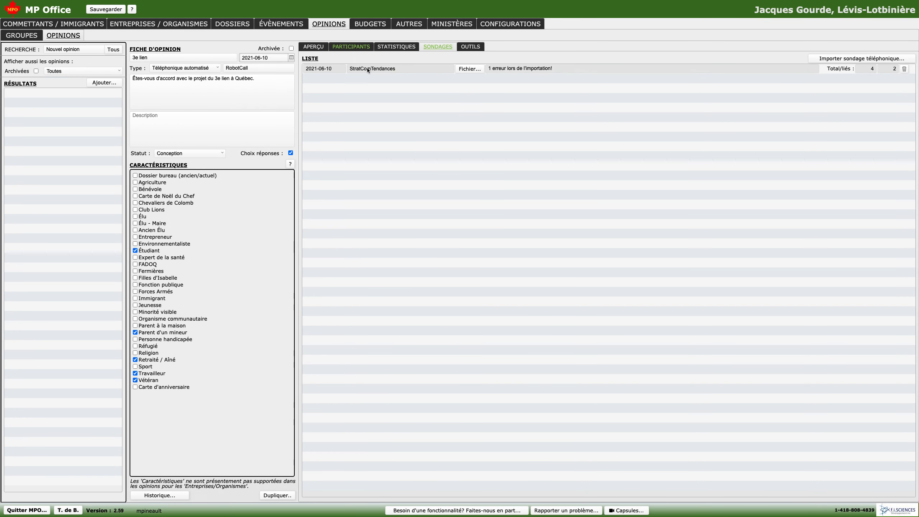
- Attach 3e liens.csv as the document of the imported StratComTendances survey
left_click(469, 69)
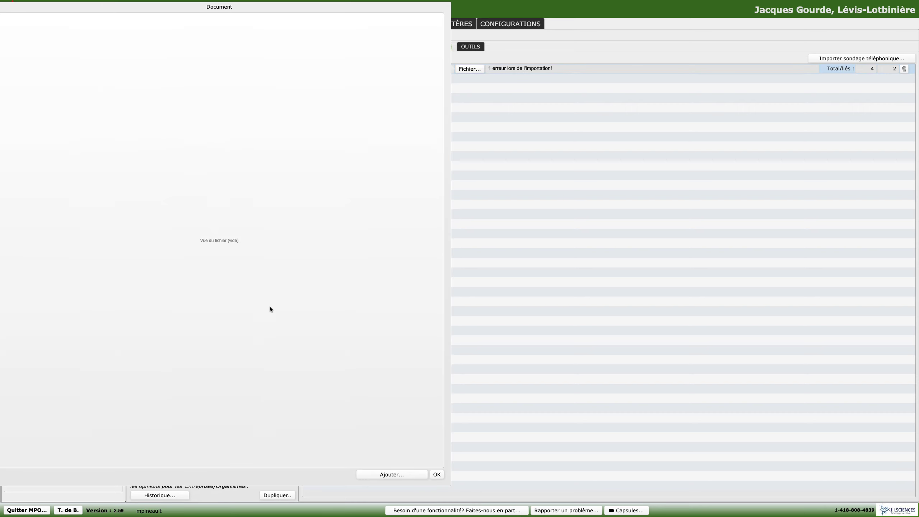
left_click(405, 474)
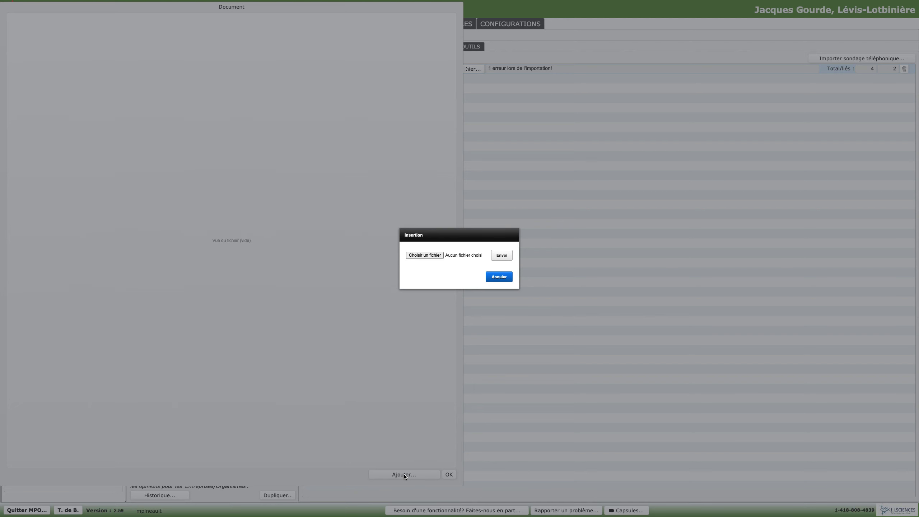
left_click(431, 255)
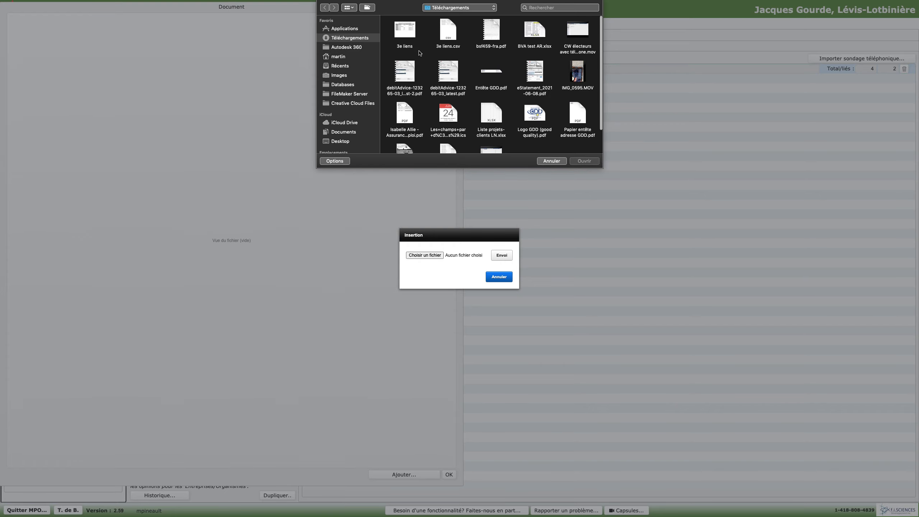
left_click(448, 31)
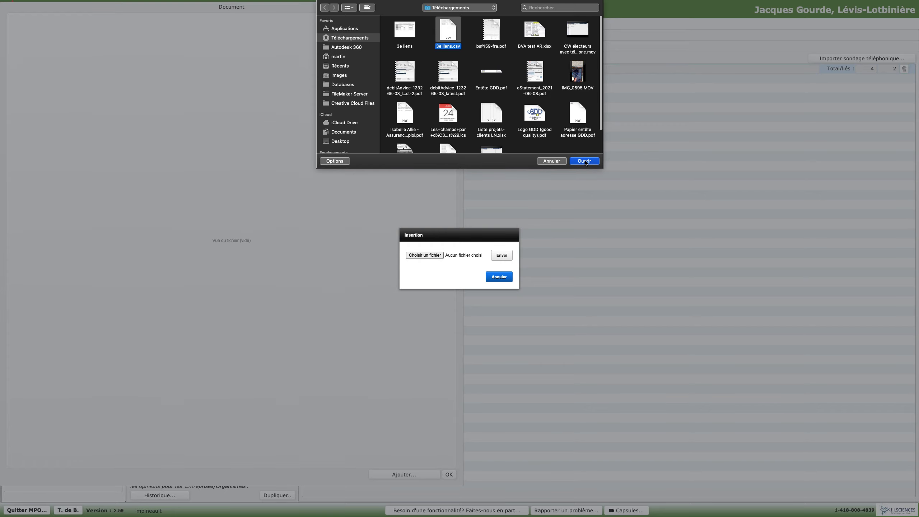
left_click(586, 161)
left_click(504, 256)
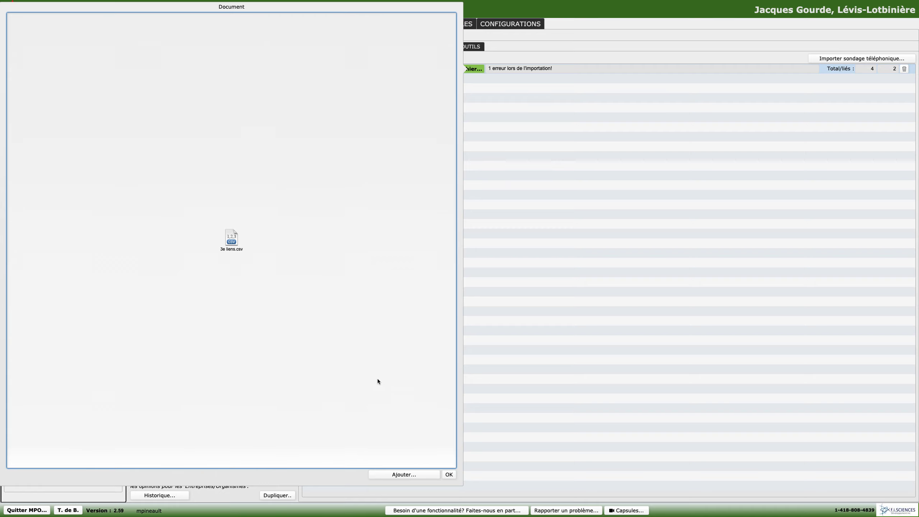
left_click(450, 475)
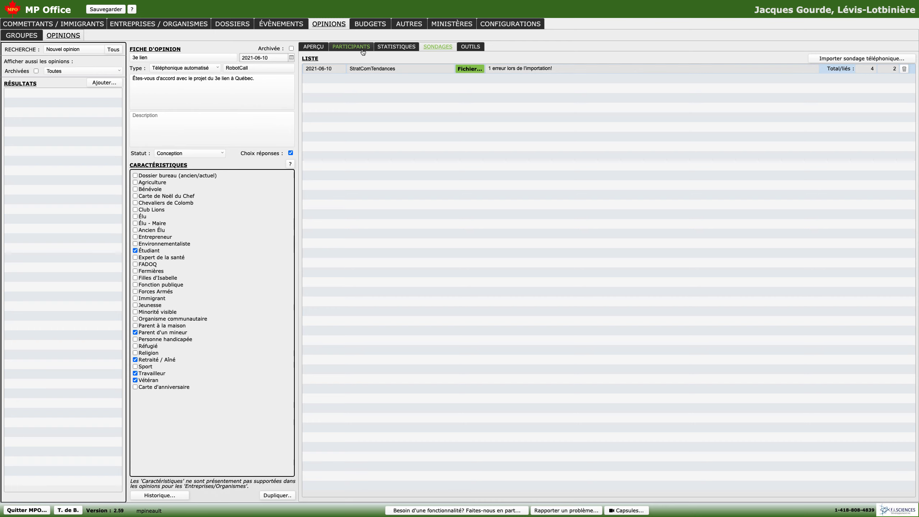
- Review the opinion's response statistics, and check the answers, dates and comments in the participant list
left_click(395, 47)
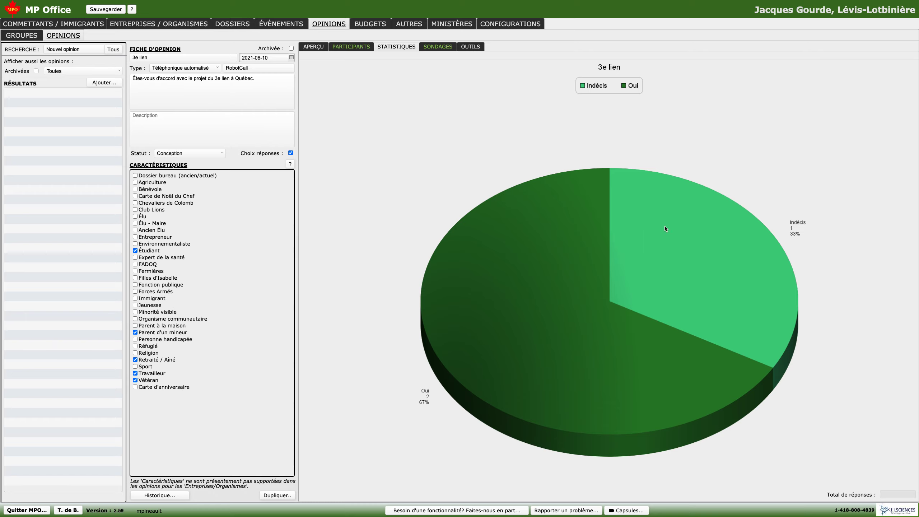
left_click(355, 47)
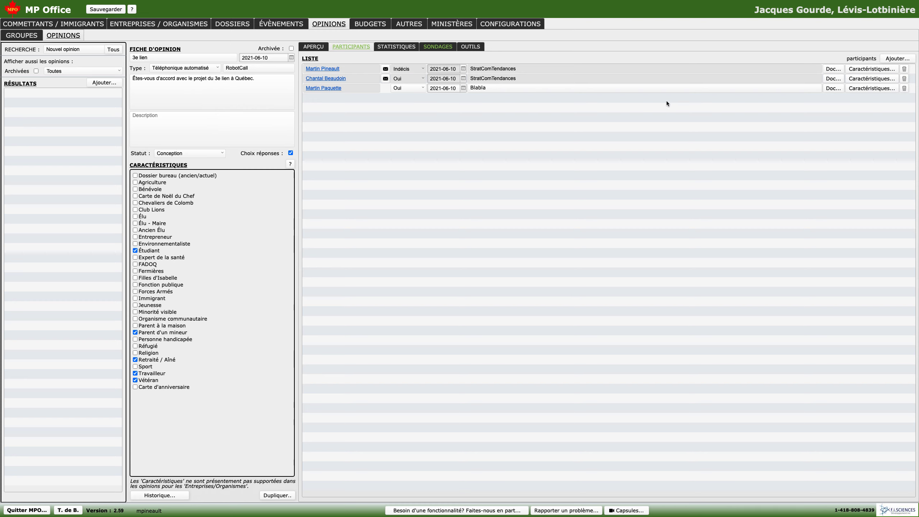
left_click(604, 89)
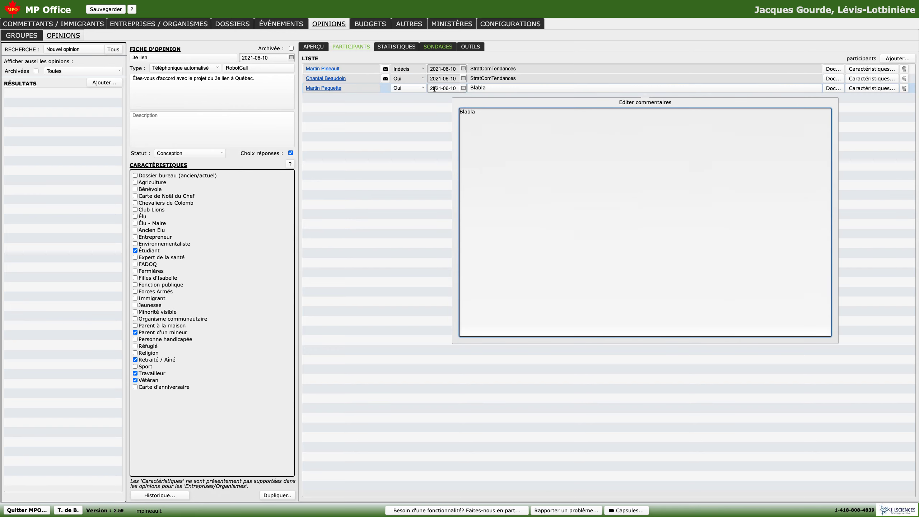
key("shift+Tab")
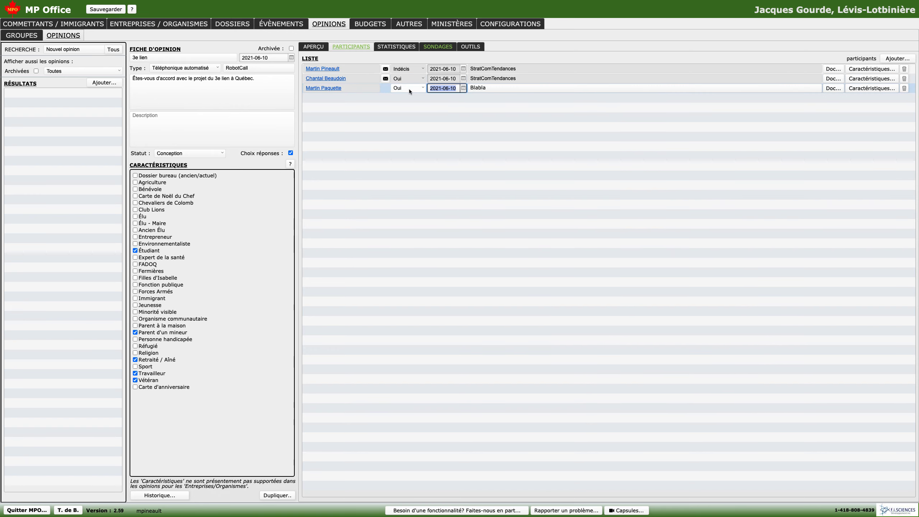
left_click(446, 68)
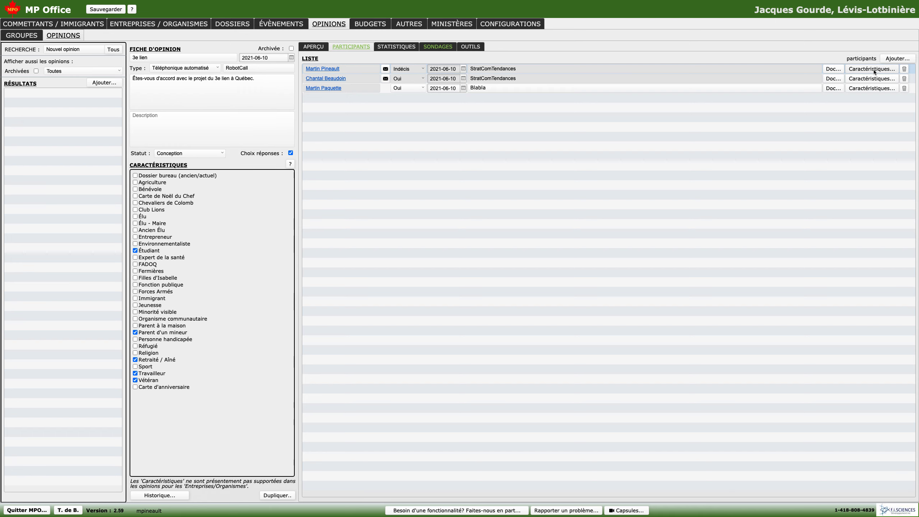
- Check the first participant's document and characteristics, and open the opinion's tools for exporting participants
left_click(840, 70)
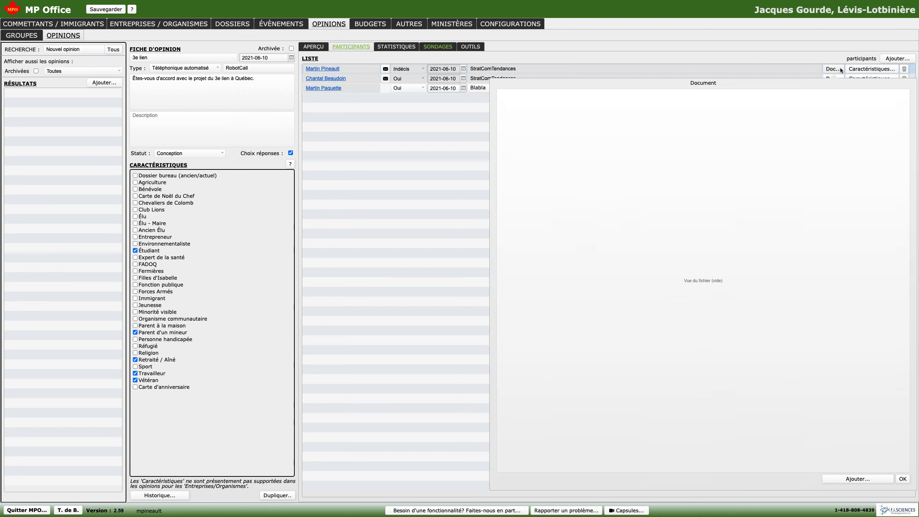
left_click(869, 69)
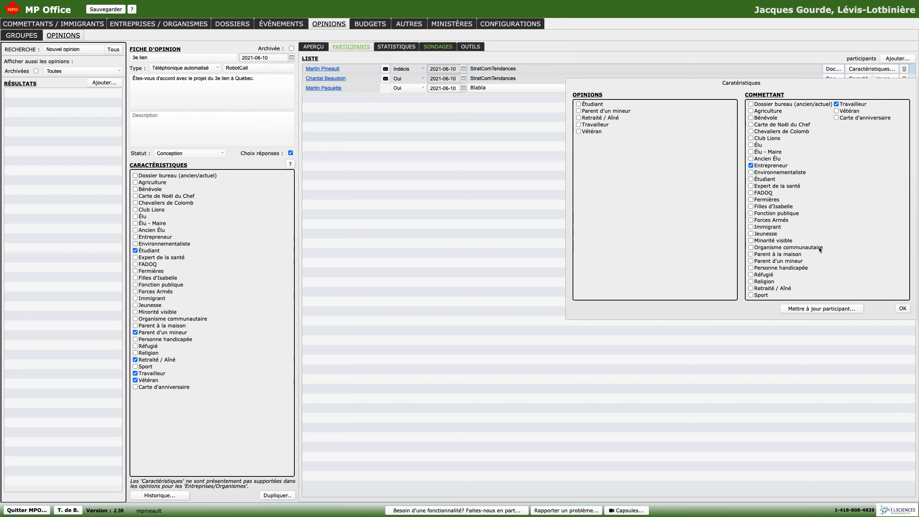
left_click(903, 309)
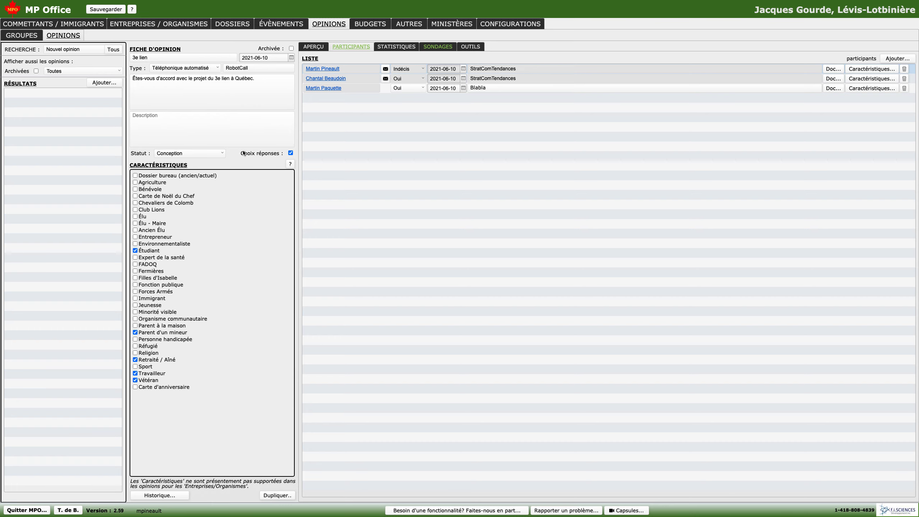
left_click(472, 47)
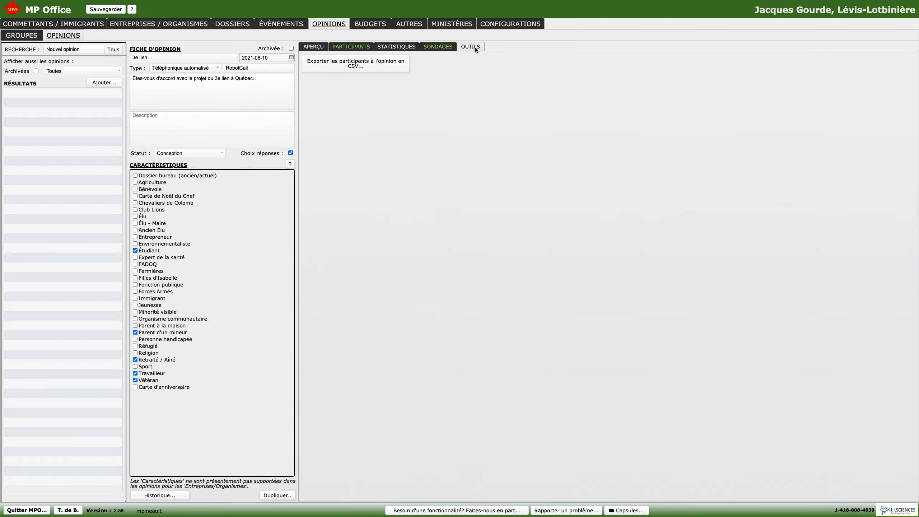